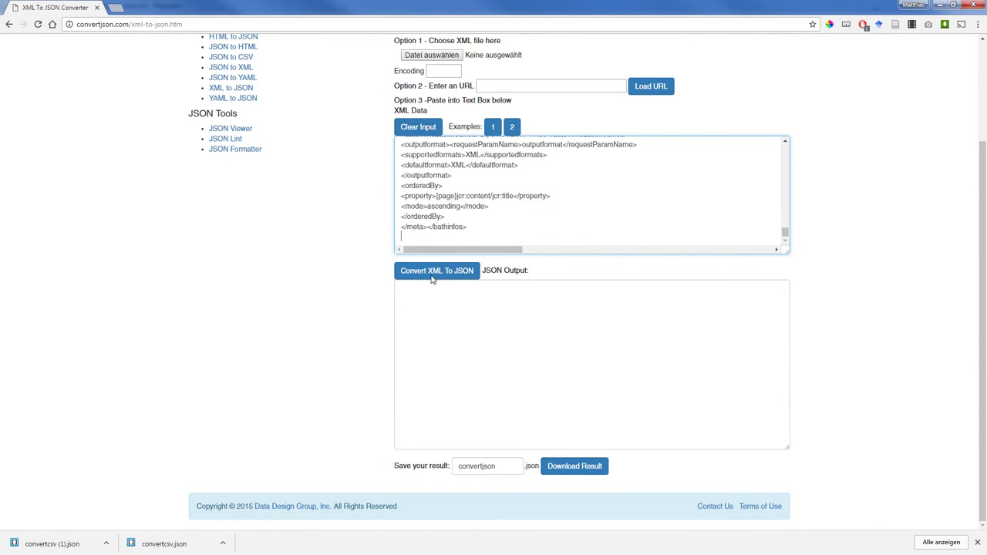
Convert the pasted XML bath data to JSON and look through the resulting entries.
left_click(430, 276)
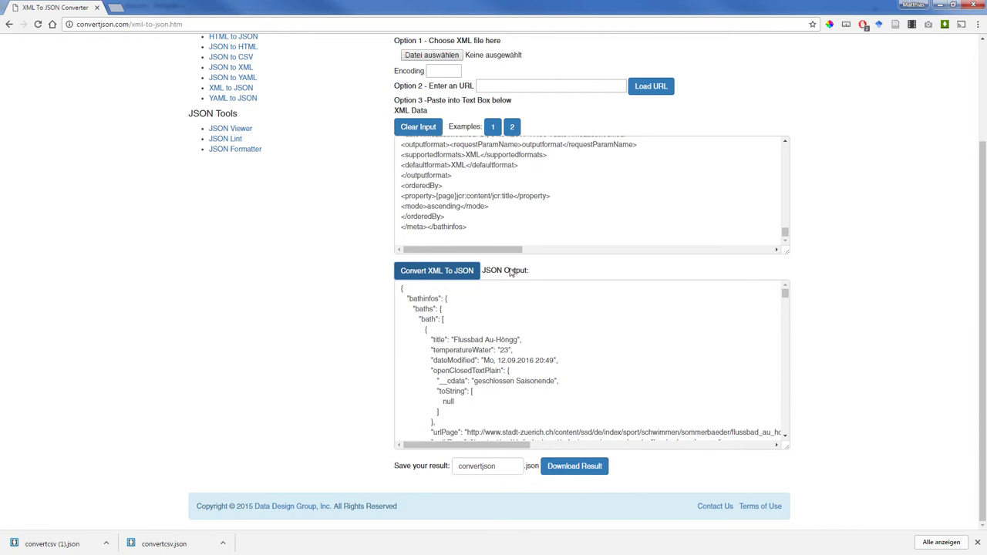
left_click(403, 302)
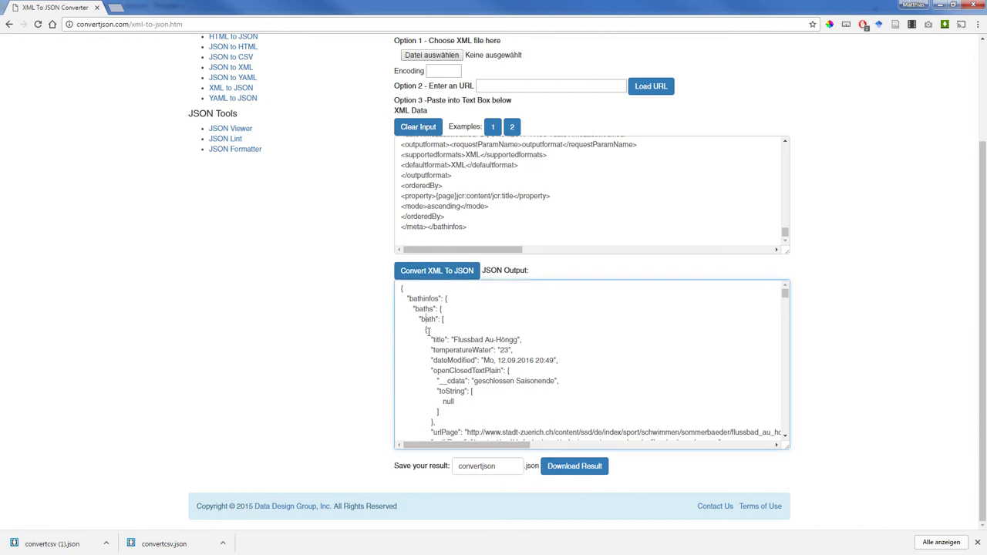
scroll(452, 337, "down", 2)
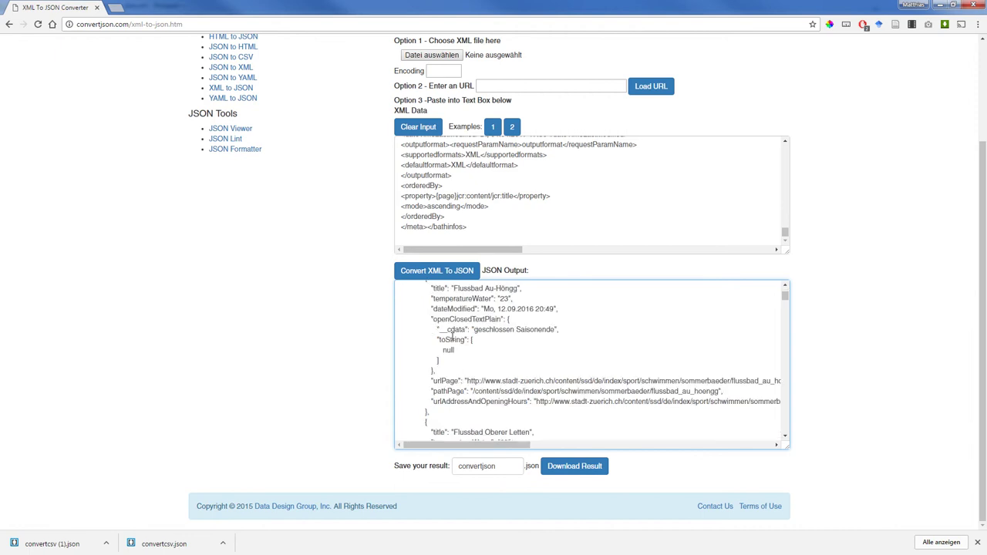
scroll(452, 337, "down", 2)
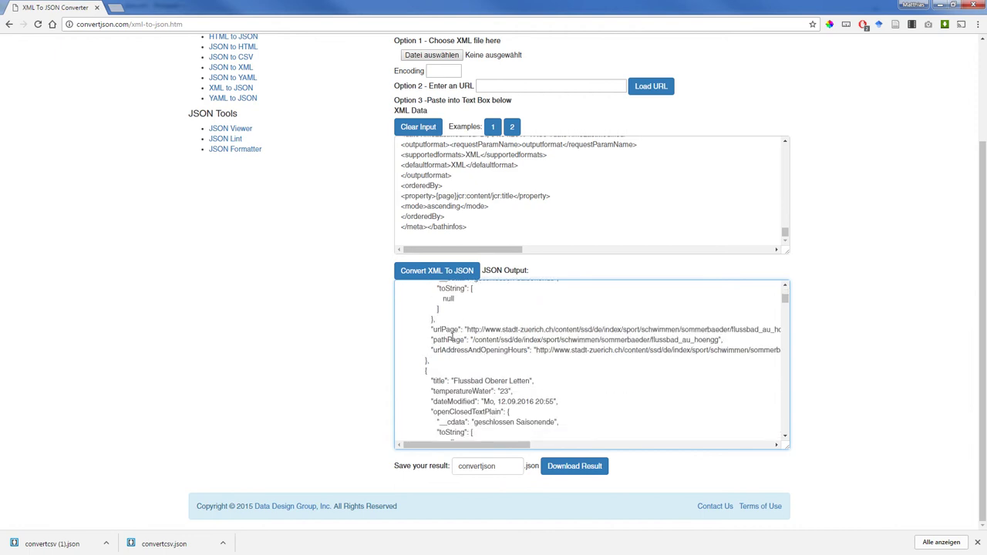
scroll(452, 337, "down", 2)
scroll(444, 324, "up", 6)
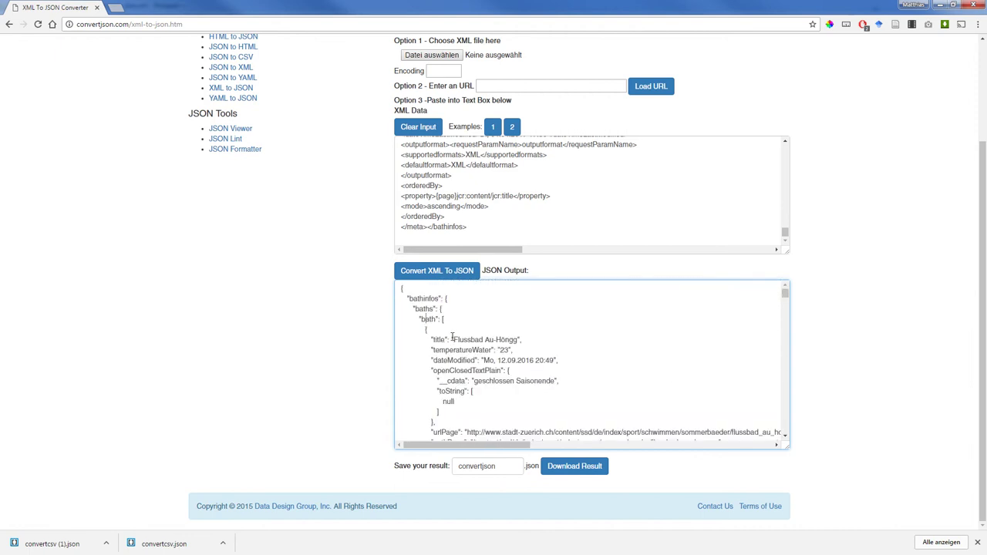
scroll(438, 365, "down", 2)
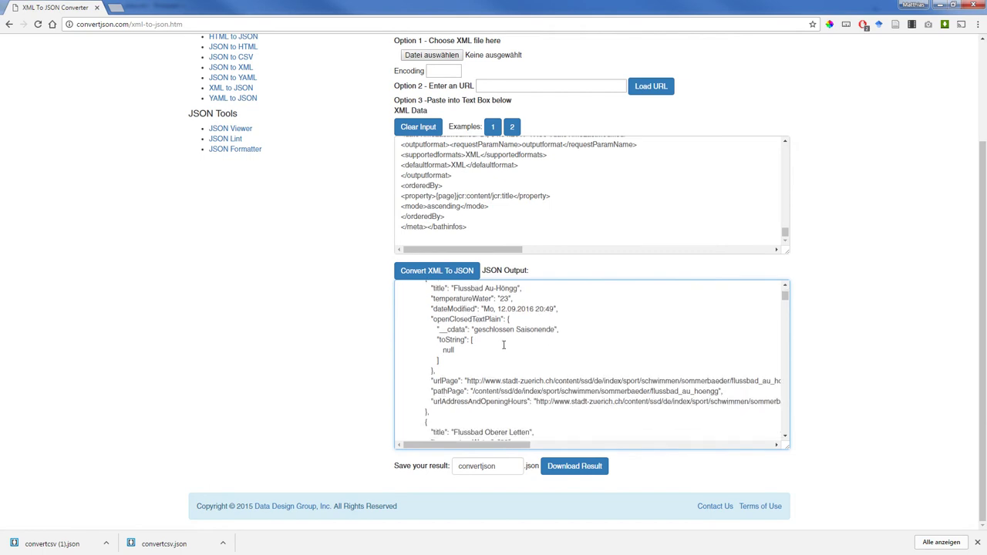
scroll(503, 340, "down", 10)
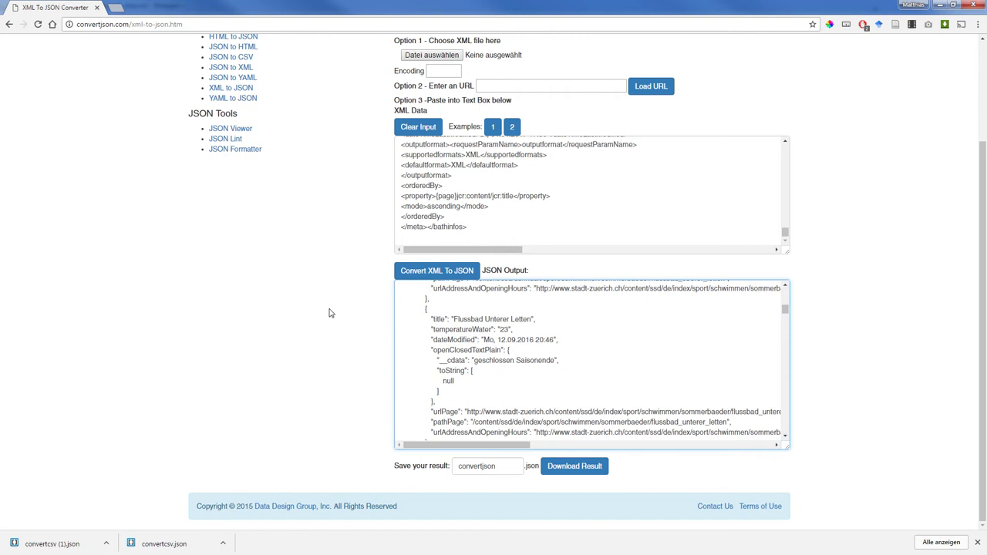
Download the JSON result as convertjson.json and show the file in its folder.
left_click(583, 467)
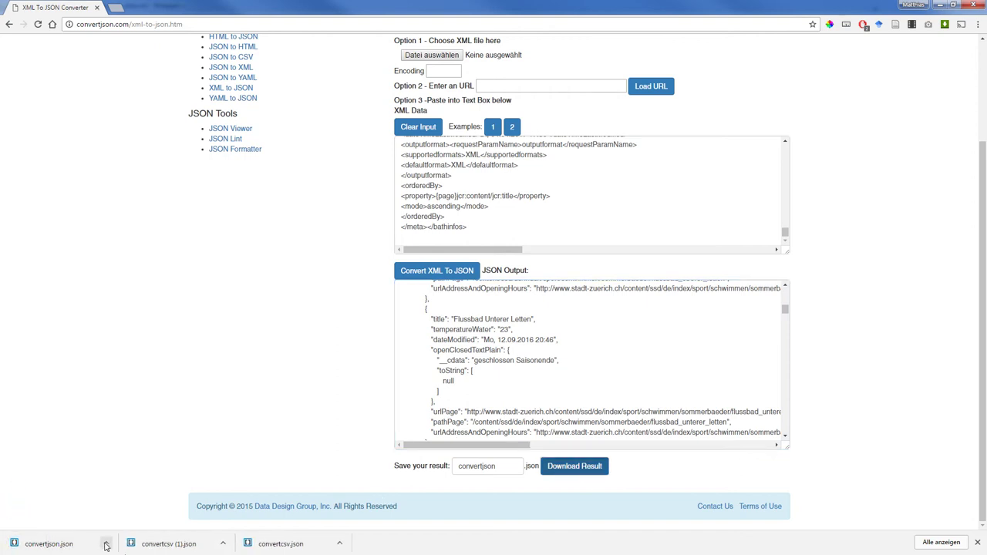
left_click(107, 545)
left_click(124, 511)
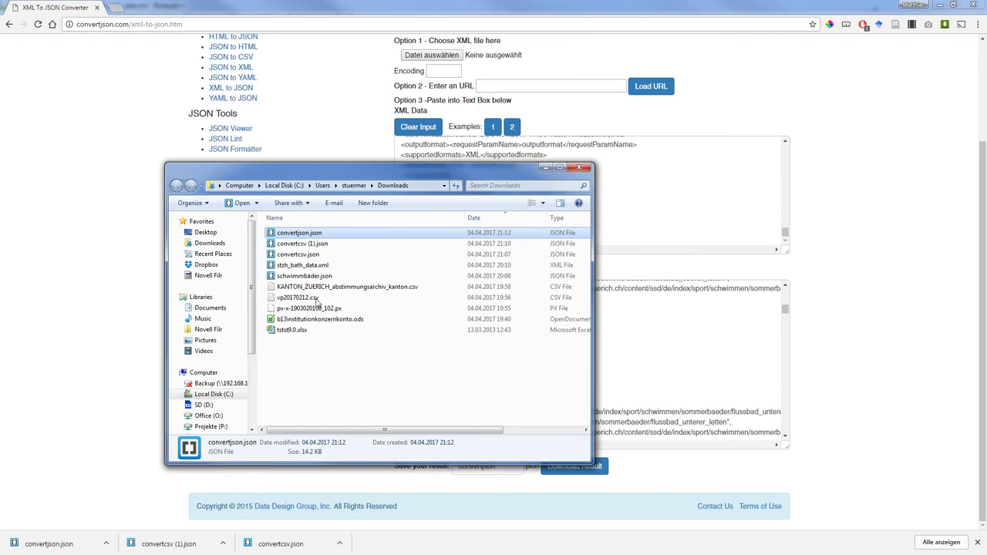
Open the workbook tstst9.0.xlsx from the Downloads folder in Excel and enable editing.
left_click(316, 267)
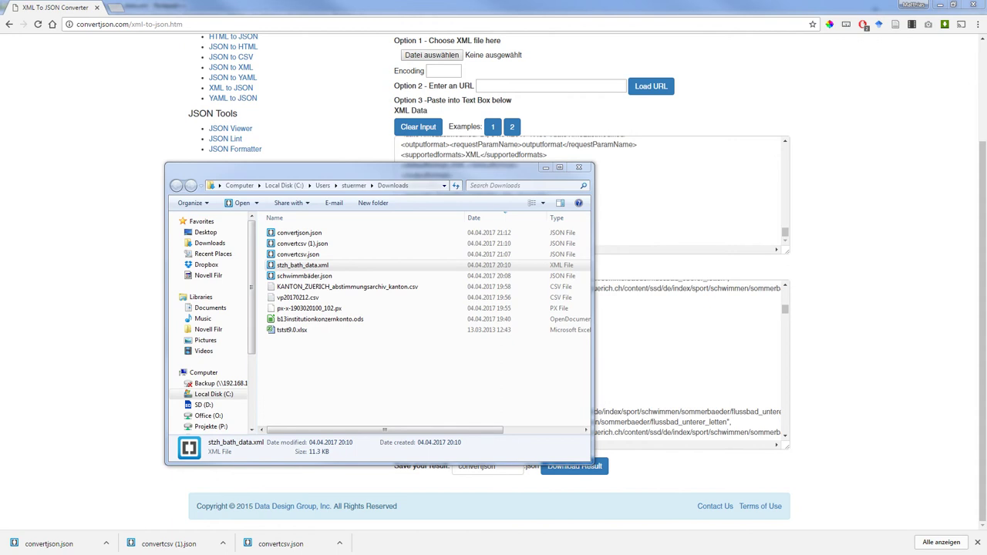
left_click(345, 366)
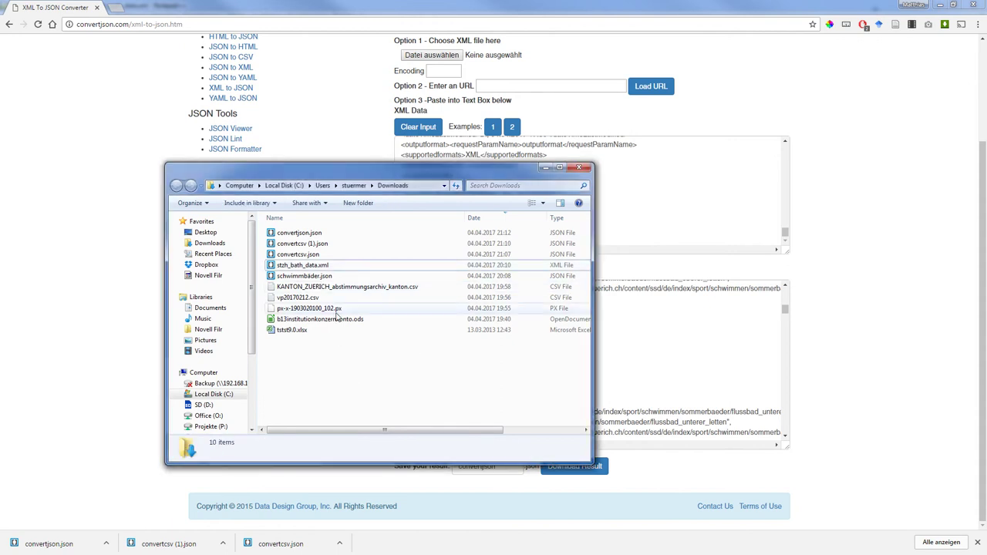
left_click(338, 320)
double_click(295, 332)
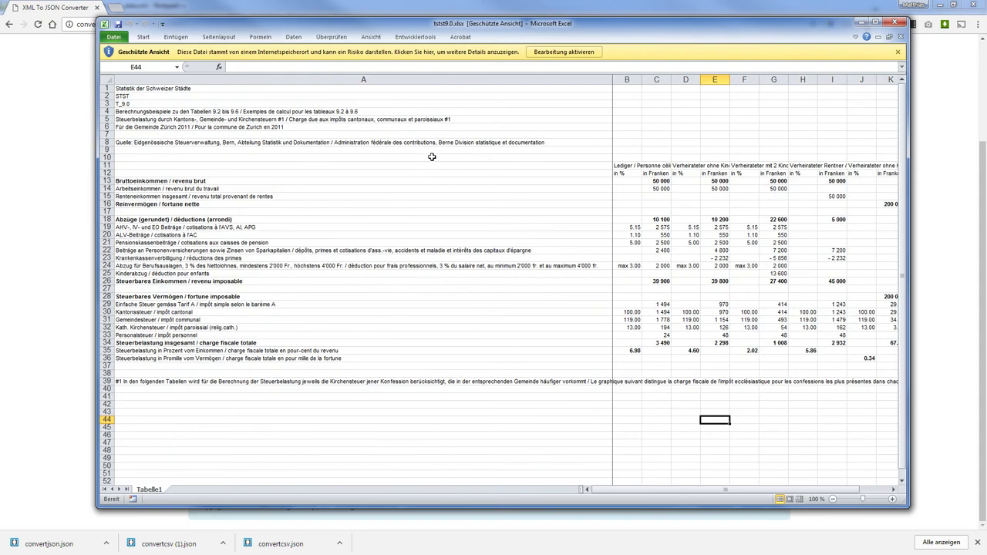
left_click(550, 53)
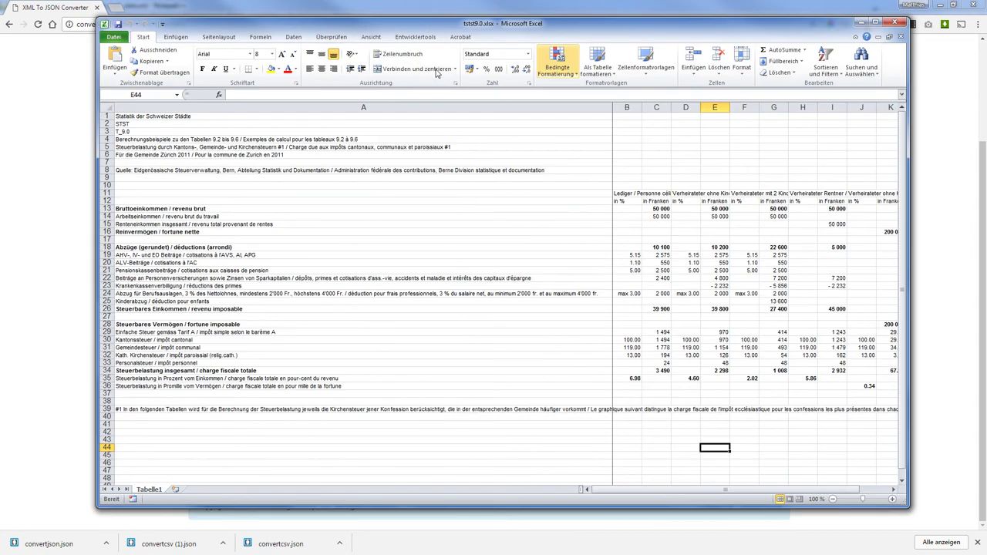
Delete rows 1 to 10 with the title and source text, and narrow column A to about half its width.
left_click_drag(108, 116, 108, 185)
right_click(156, 175)
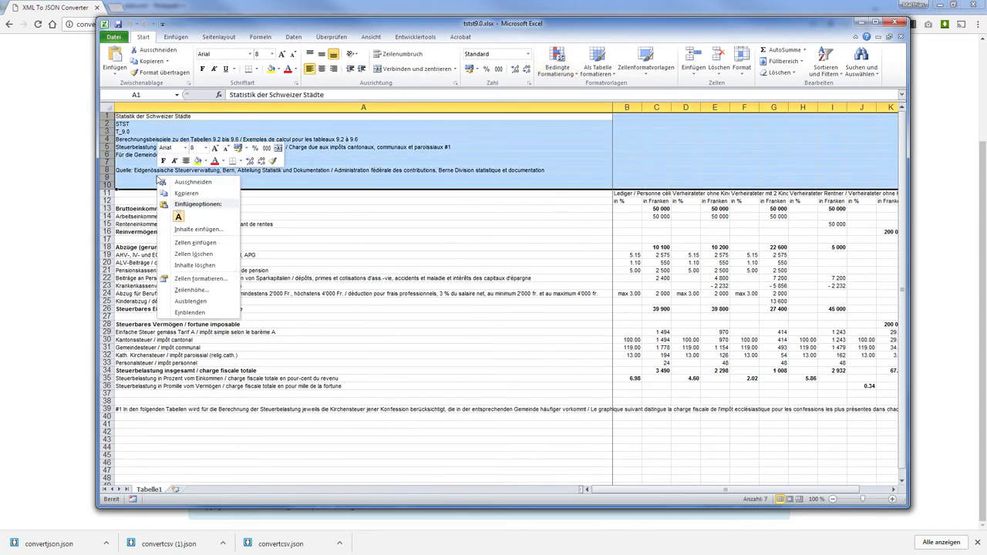
left_click(197, 255)
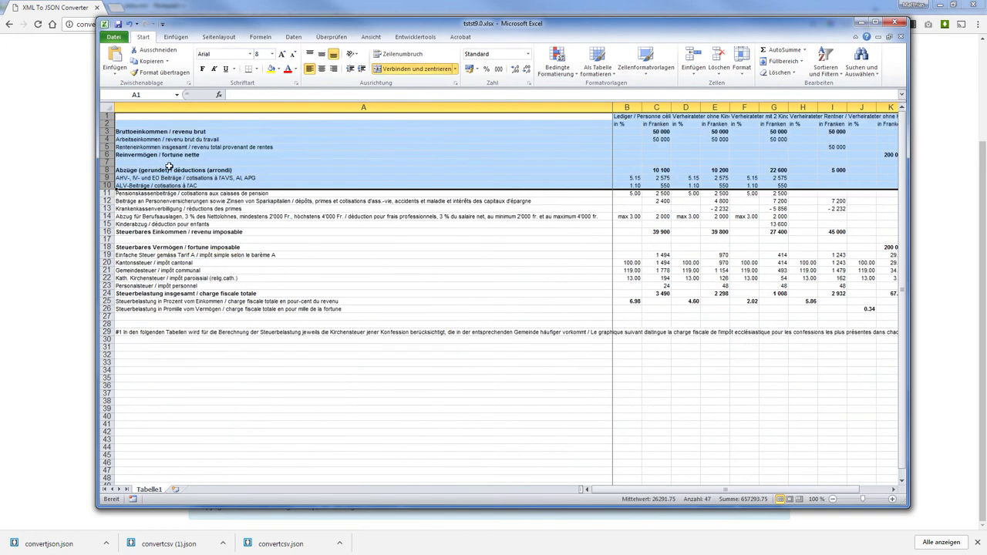
left_click(464, 147)
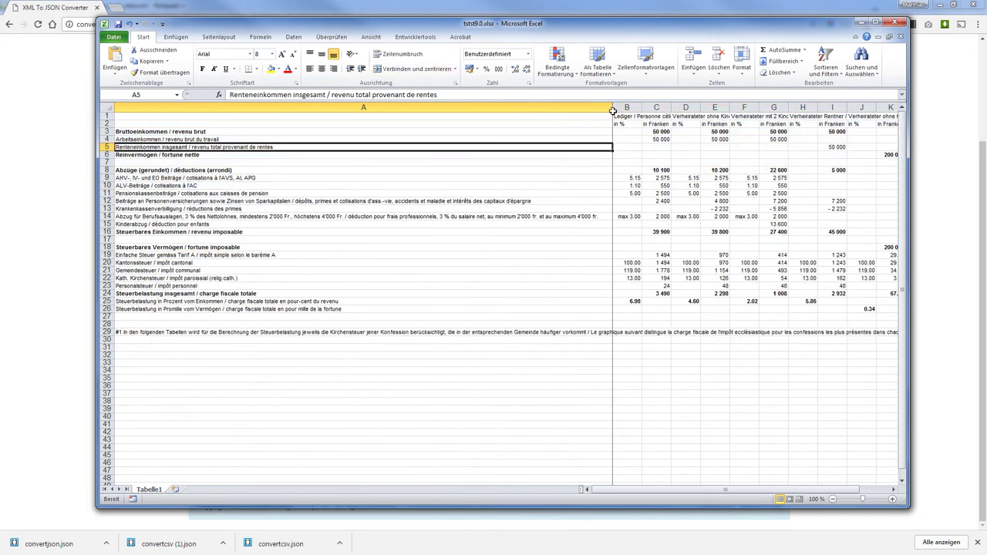
left_click_drag(613, 111, 359, 123)
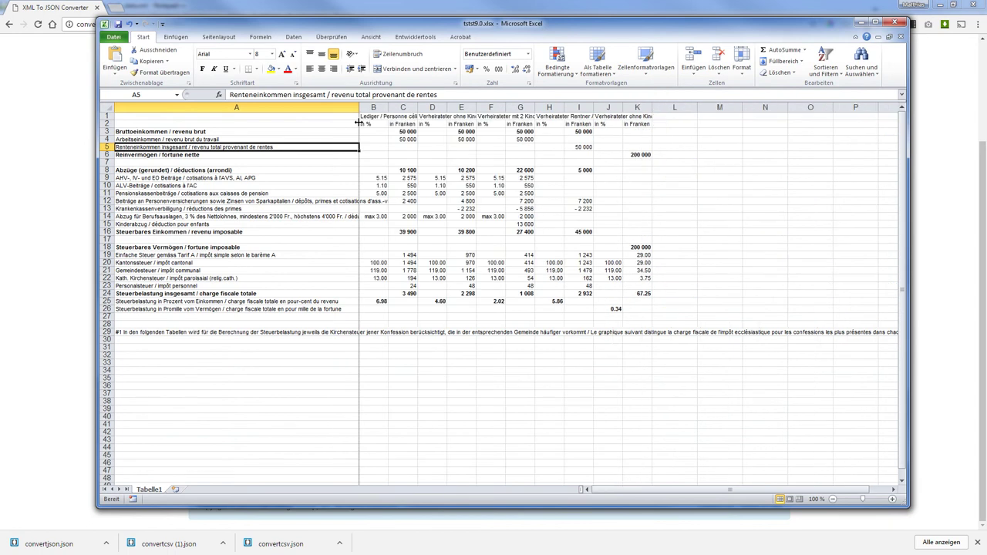
Delete rows 27 to 29, which hold the footnote below the table.
left_click_drag(107, 316, 107, 331)
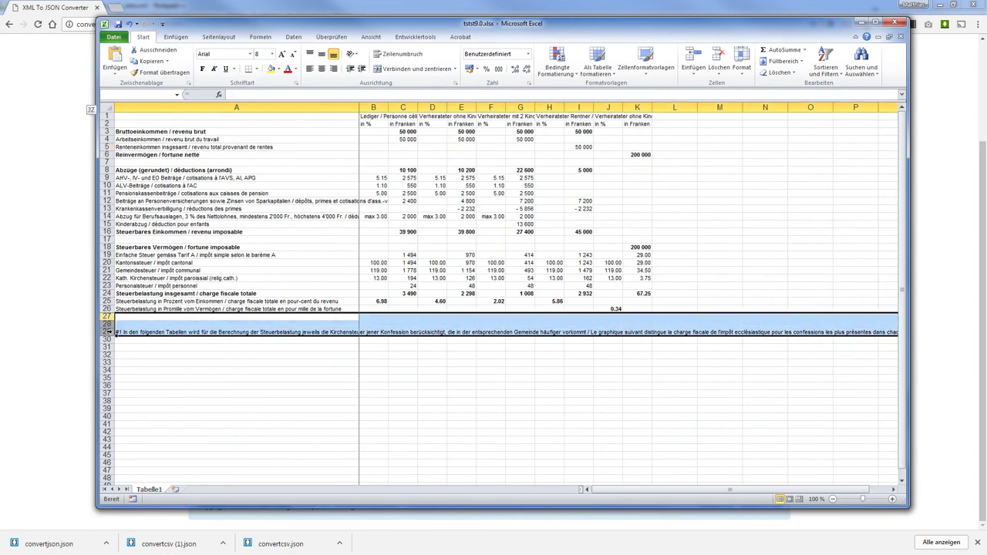
right_click(179, 321)
left_click(214, 398)
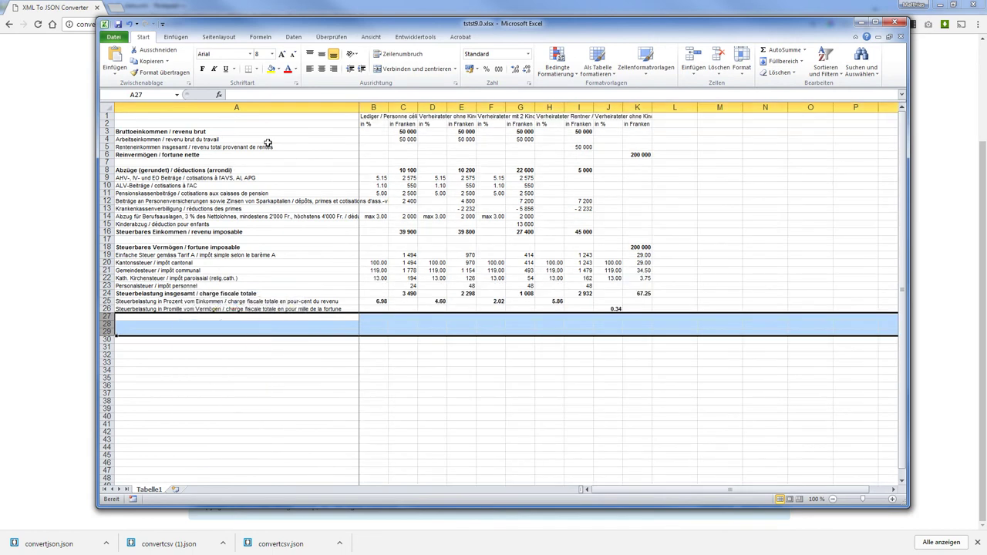
Widen column C so the "Lediger / Personne célibataire" heading has enough room.
left_click(344, 155)
left_click(636, 155)
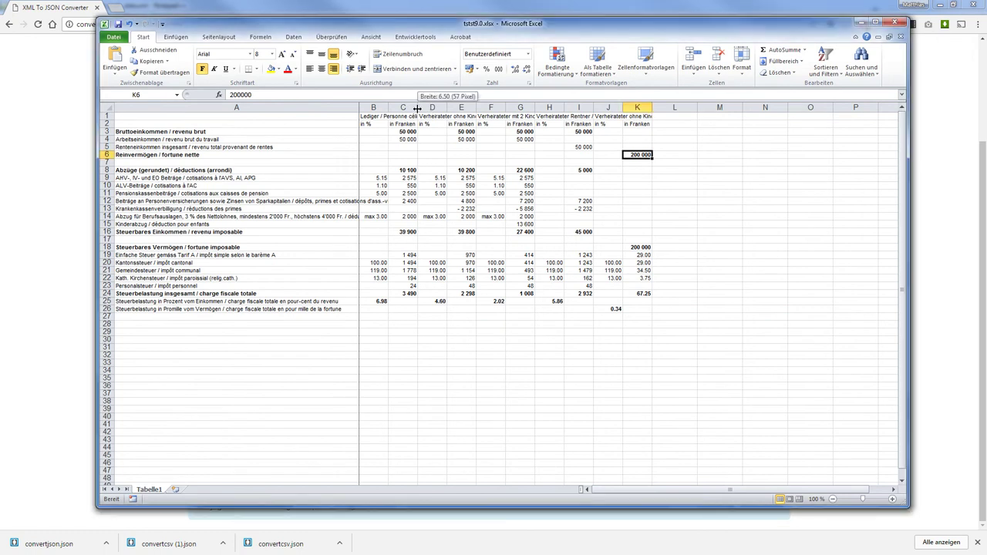
left_click_drag(388, 108, 445, 107)
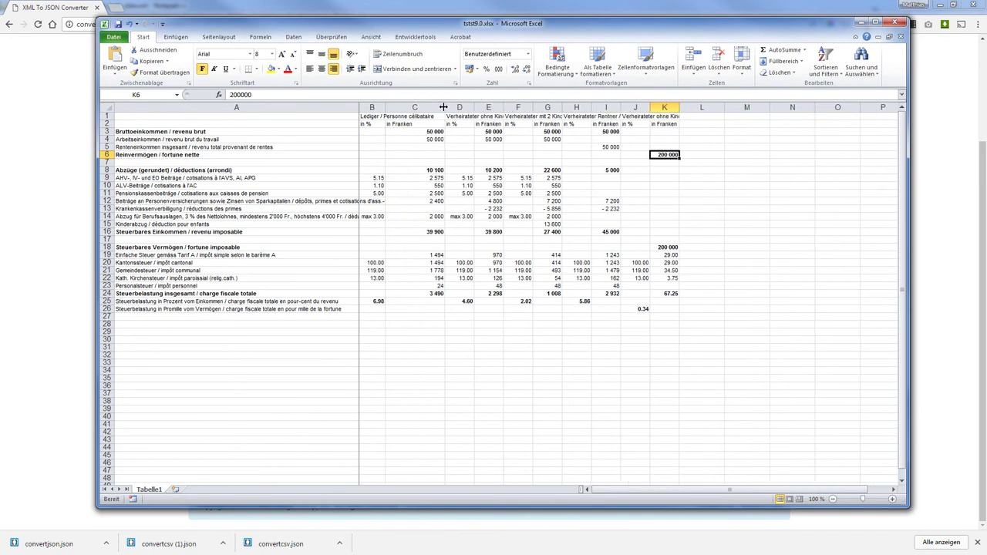
Inspect the two heading rows over columns B and C and the content of cell C3.
left_click(401, 116)
left_click(375, 124)
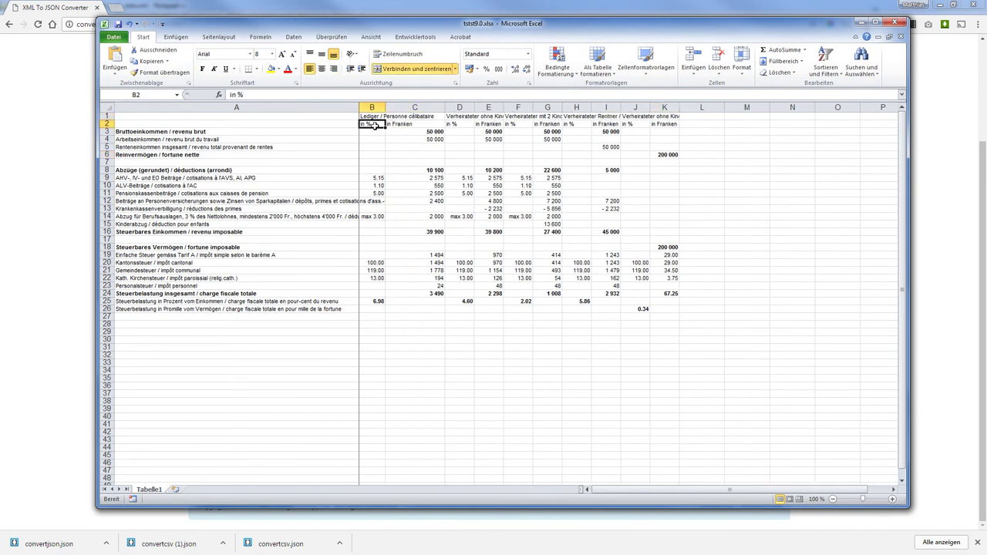
left_click(415, 129)
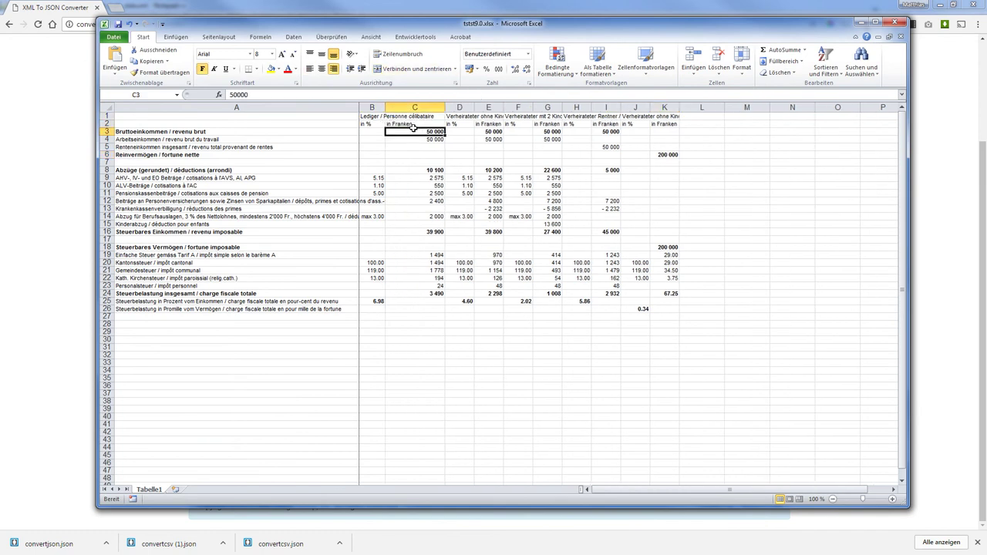
double_click(427, 131)
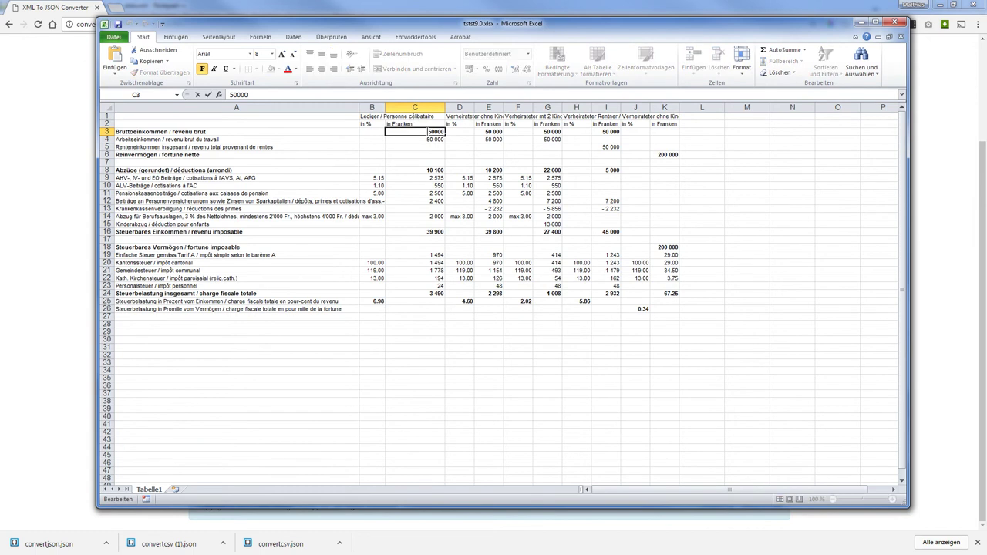
key("Return")
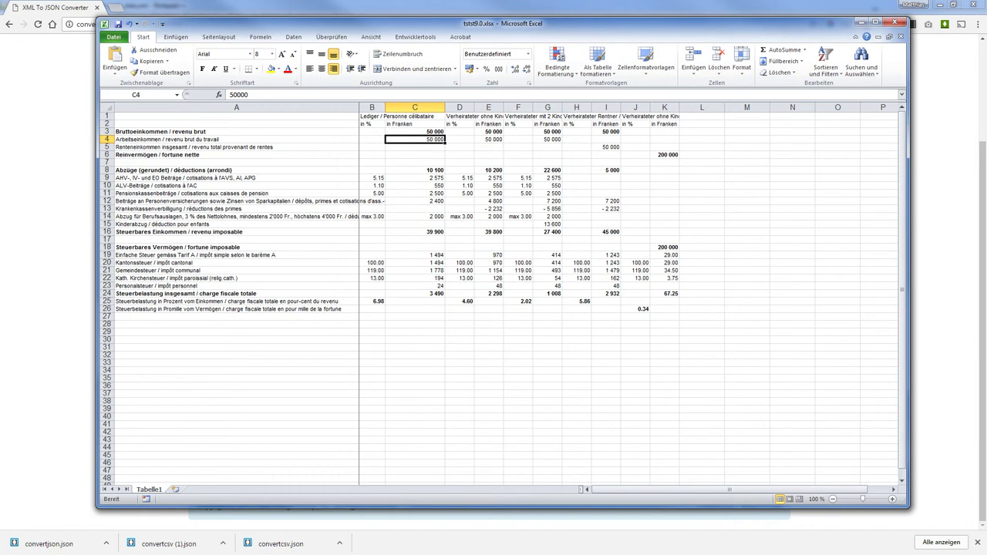
key("alt+F4")
Delete rows 6 to 27, keeping only the headings and the three income rows.
left_click_drag(106, 155, 94, 315)
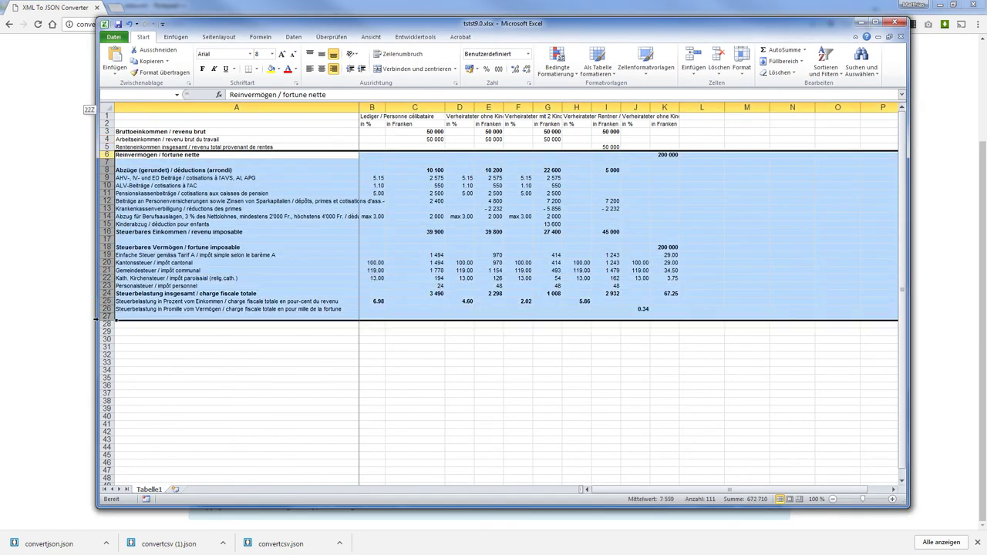
right_click(186, 272)
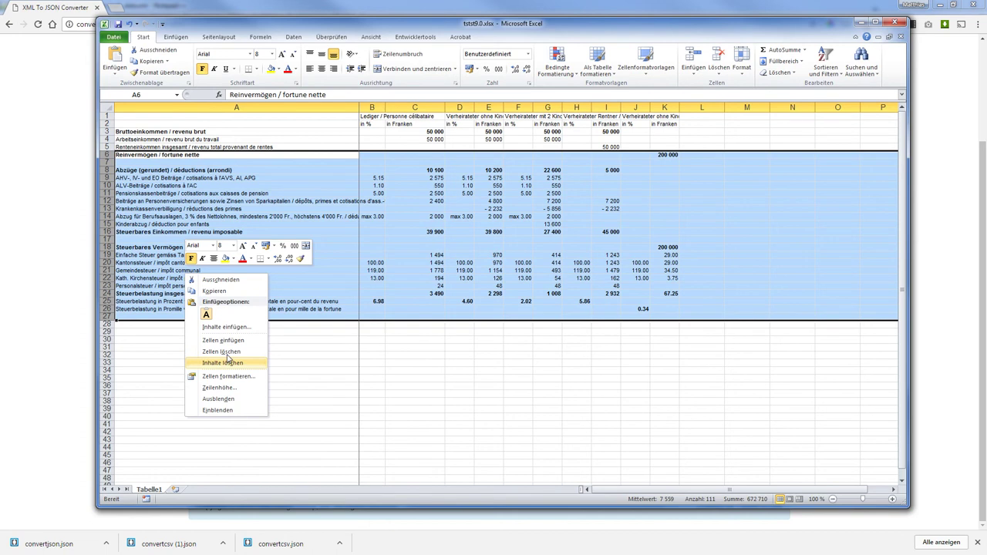
left_click(227, 352)
left_click(227, 353)
Check the "Arbeitseinkommen" row label and values against the "Lediger / Personne célibataire" heading.
left_click(489, 139)
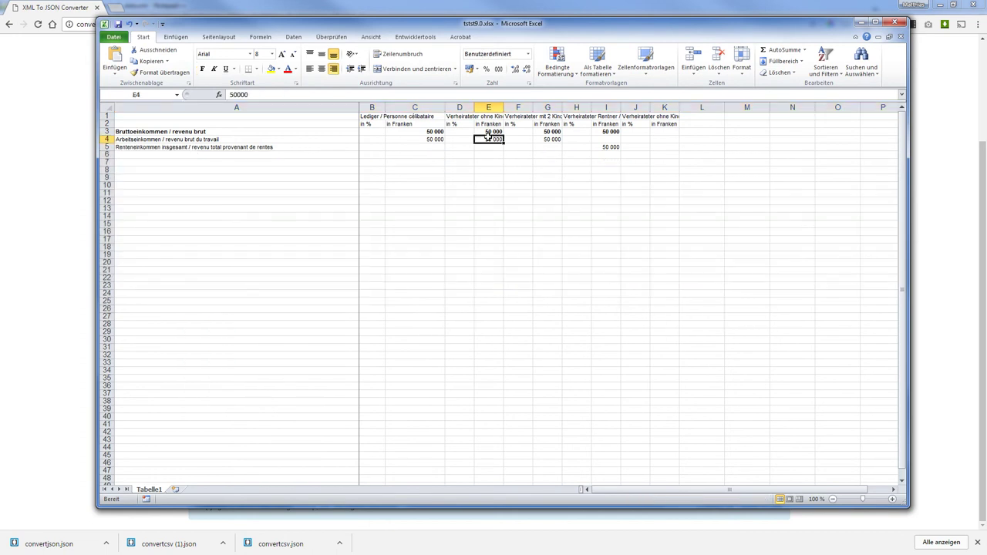
left_click(150, 139)
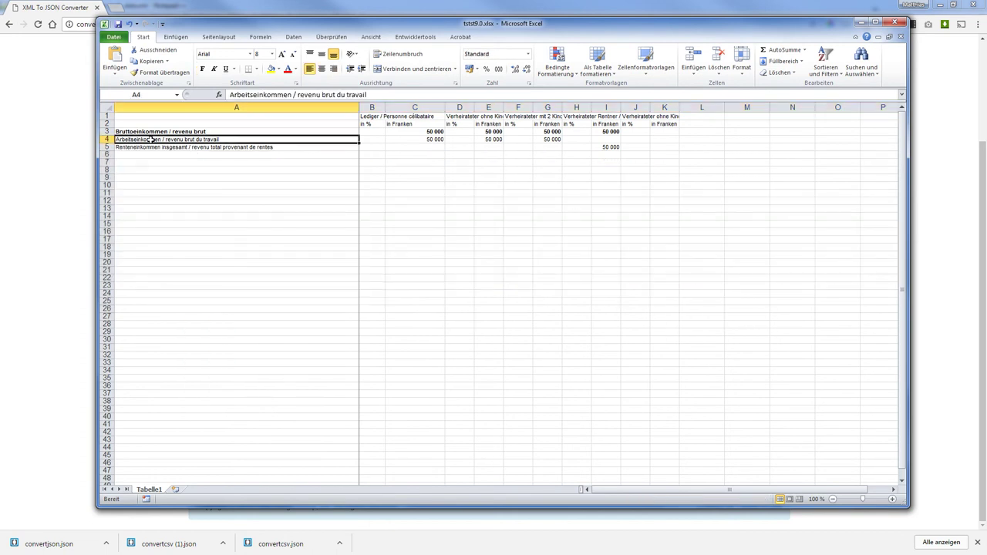
left_click(422, 138)
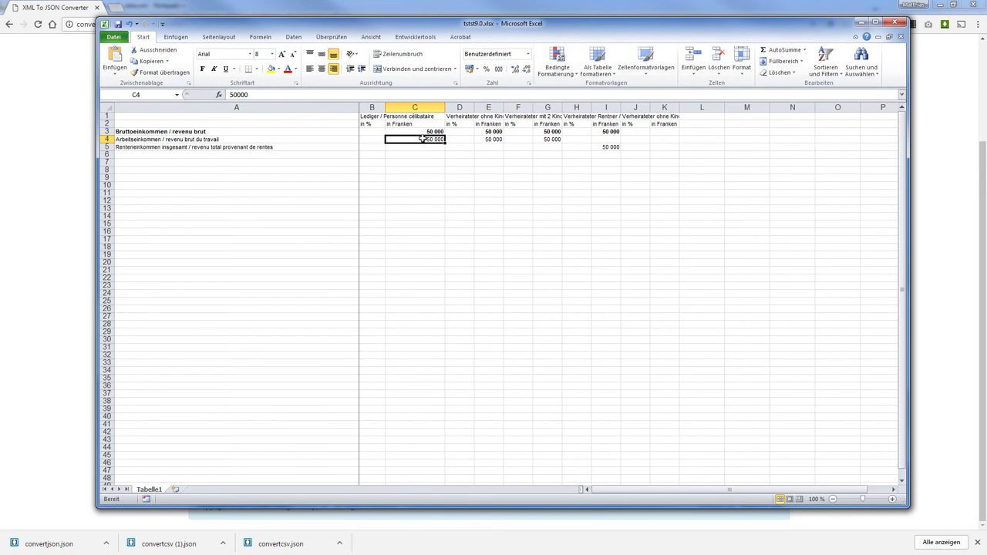
left_click(372, 108)
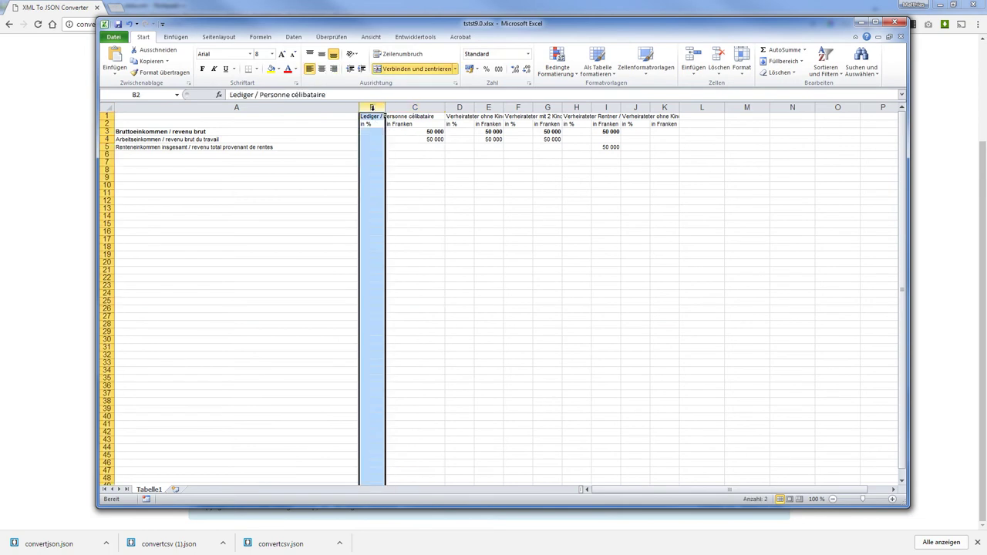
left_click(374, 117)
key("ctrl+c")
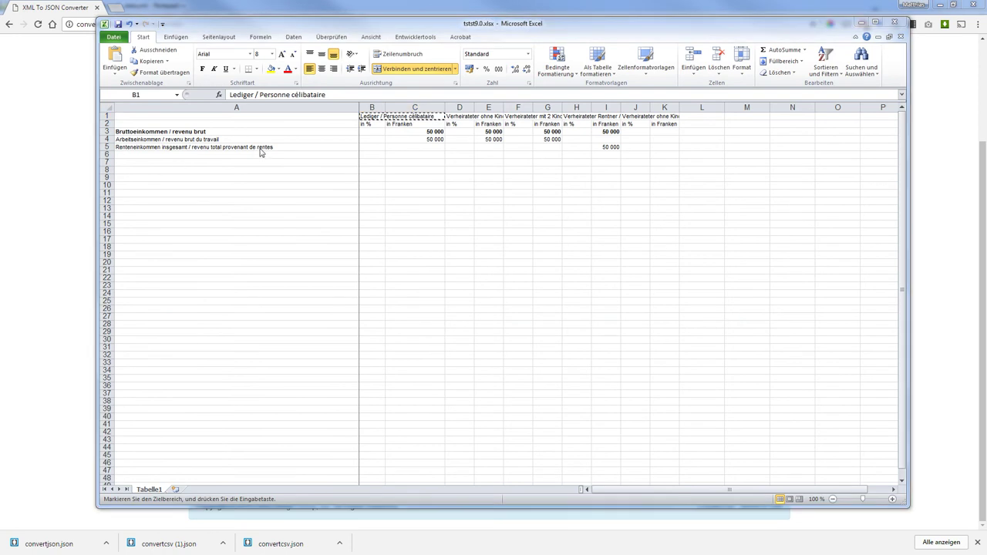
Move the word "Bruttoeinkommen" from the row label in A3 to the front of the heading in B1.
key("F2")
left_click(159, 132)
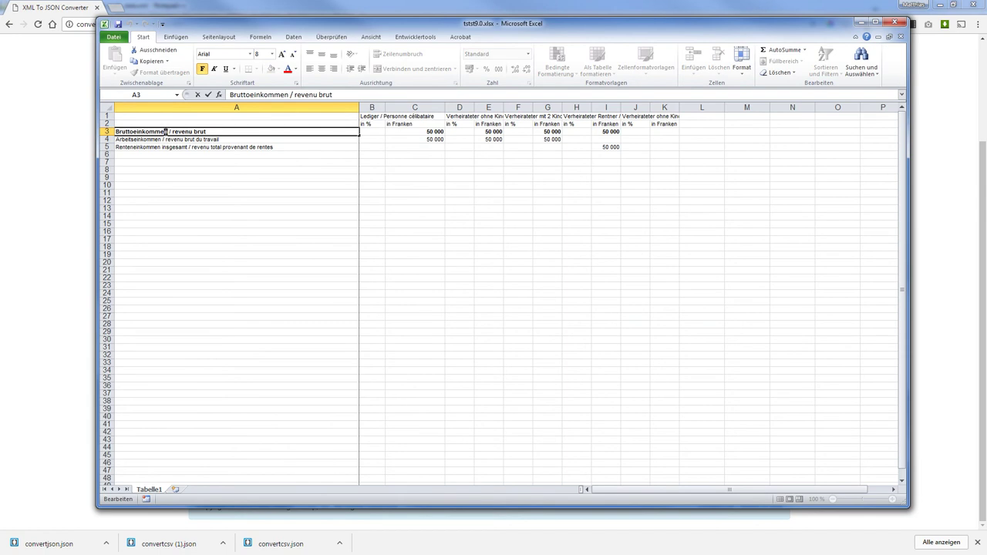
left_click_drag(167, 132, 115, 132)
key("BackSpace")
left_click(371, 116)
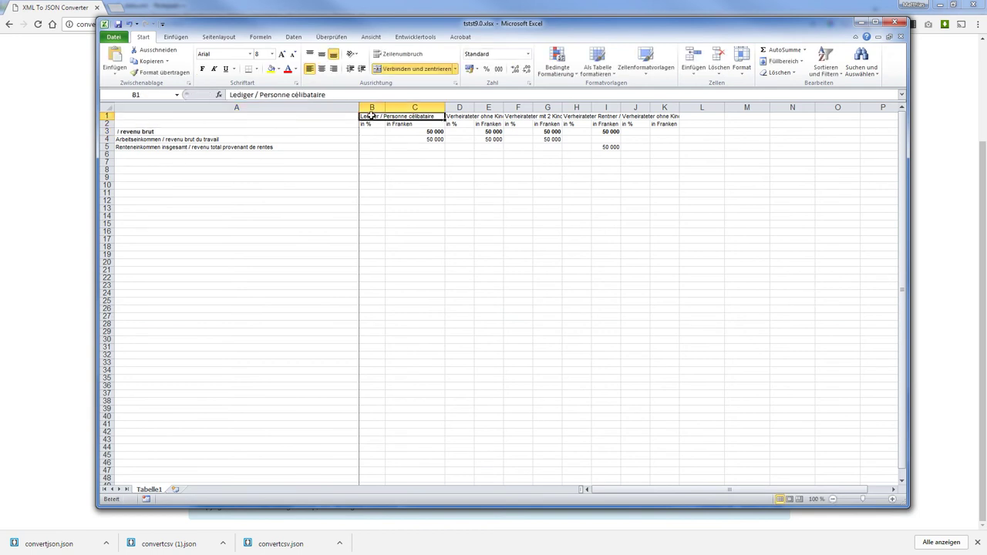
double_click(360, 116)
key("ctrl+v")
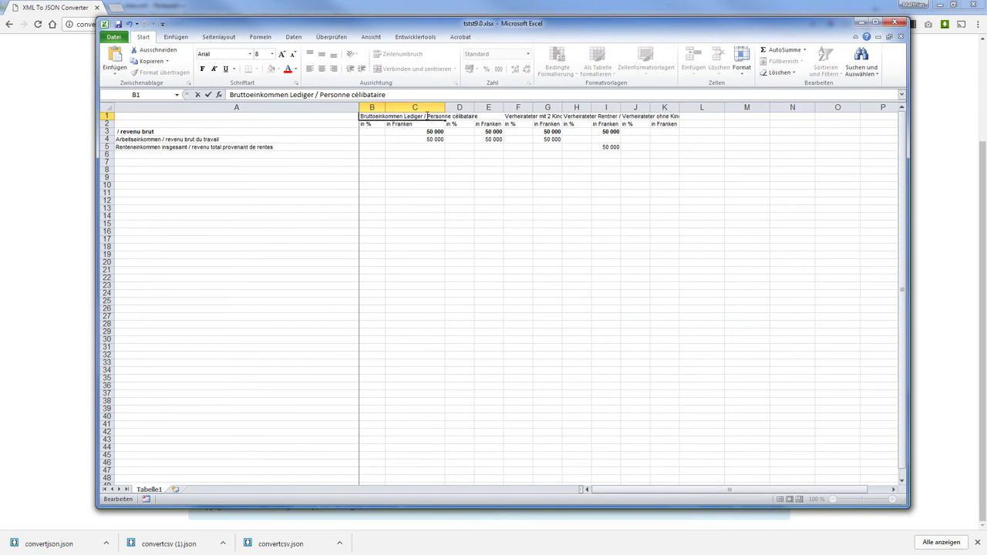
Replace "/ Personne célibataire" in the B1 heading with "in Franken" and widen column C to fit the heading.
left_click_drag(425, 117, 478, 116)
key("Delete")
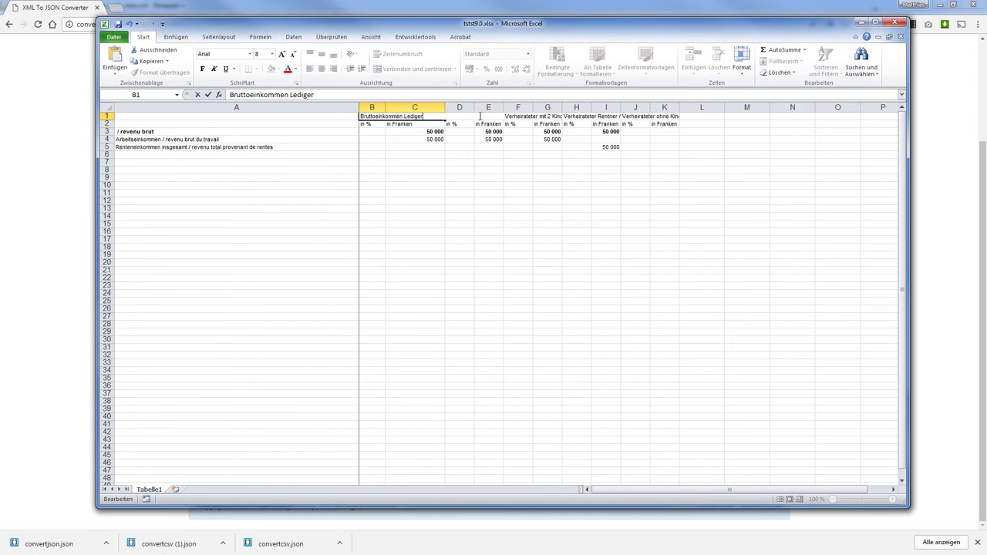
type("in Frane")
type("n")
key("BackSpace")
key("BackSpace")
type("ken")
key("Return")
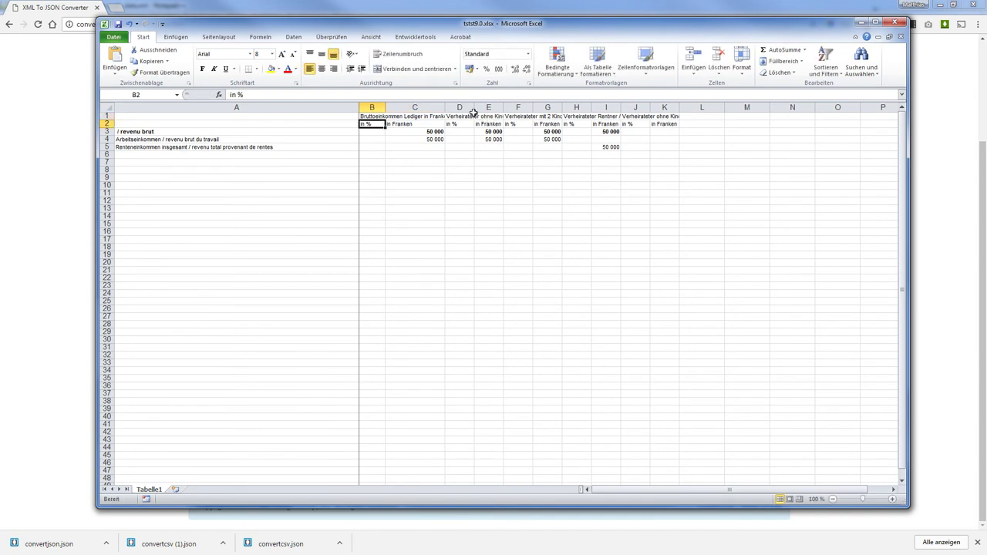
left_click_drag(445, 108, 470, 107)
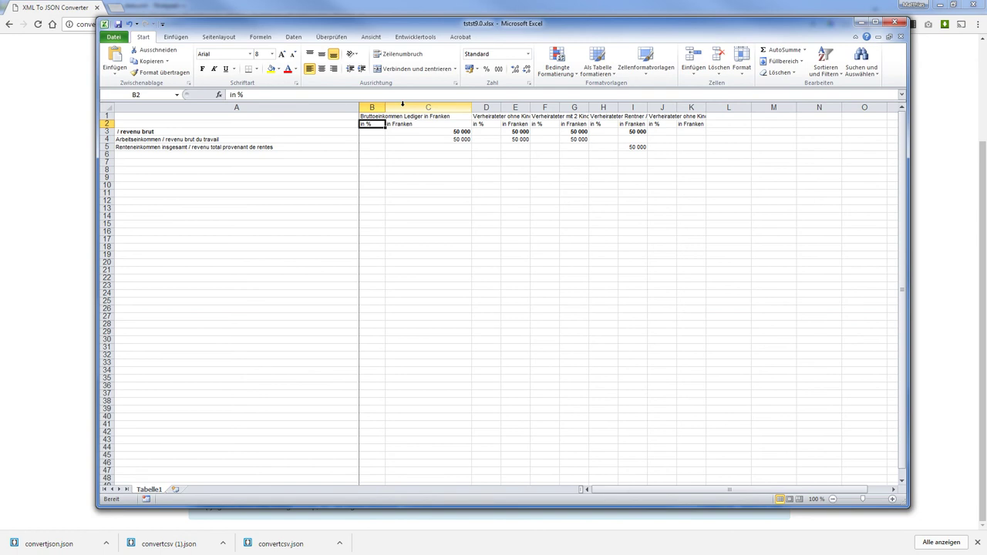
Unmerge all merged cells in the sheet.
left_click(107, 106)
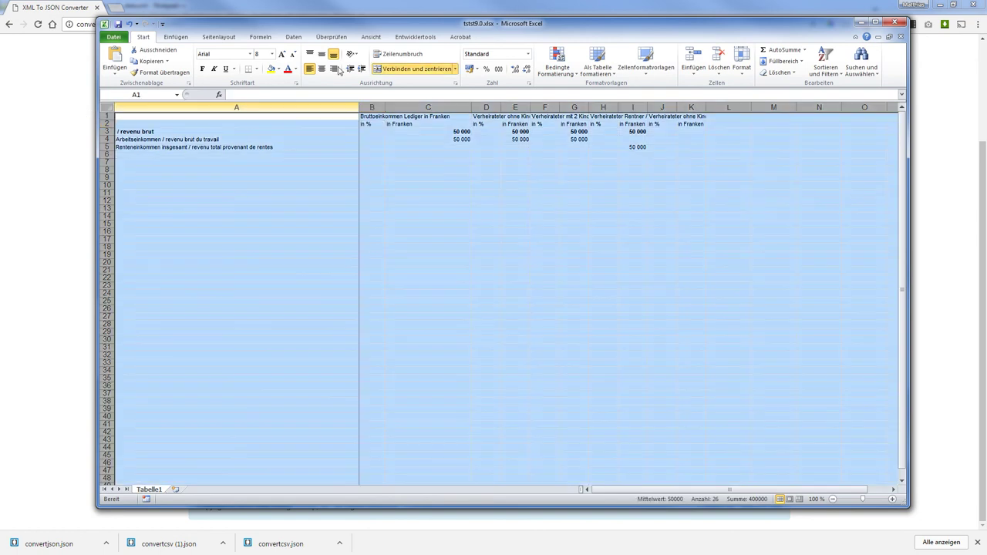
left_click(401, 71)
left_click(433, 147)
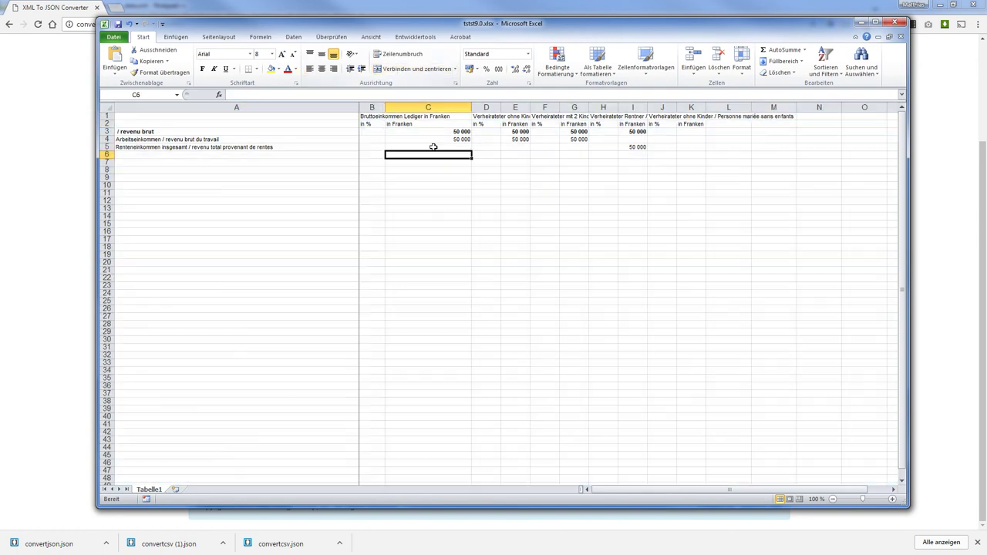
Move the "Bruttoeinkommen Lediger in Franken" heading from B1 to C1 and delete the "in %" column B.
left_click(399, 115)
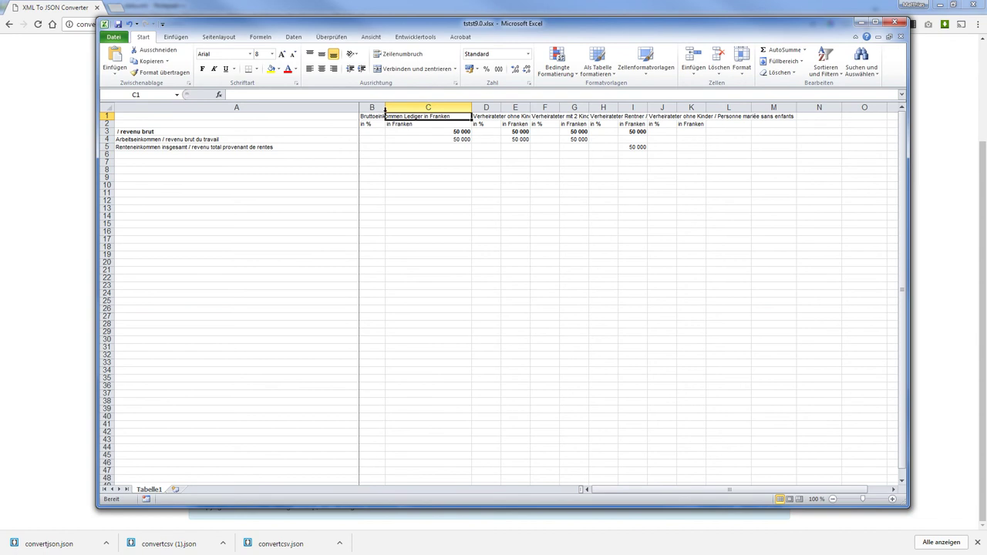
left_click(378, 114)
left_click_drag(377, 113, 410, 116)
left_click(374, 108)
right_click(374, 108)
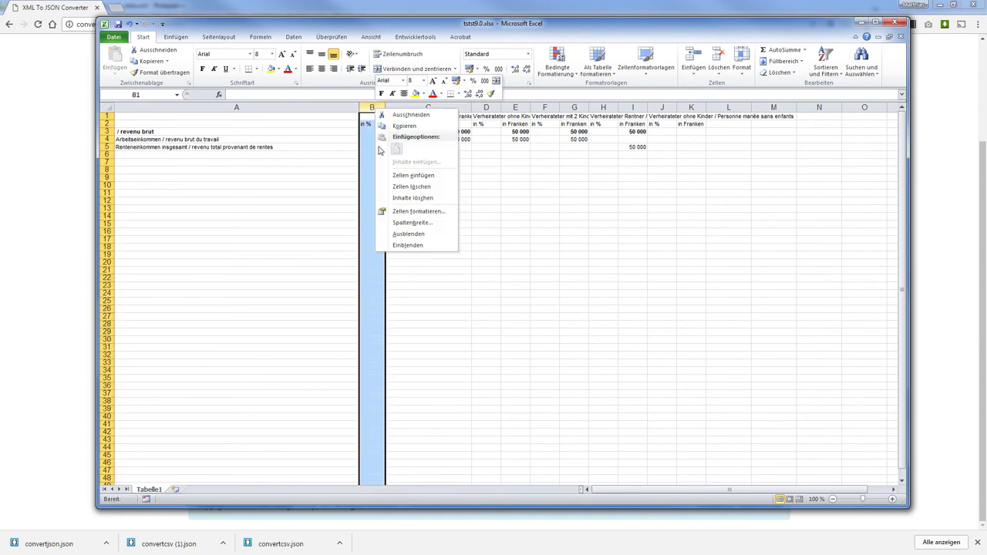
left_click(395, 183)
Move "Arbeitseinkommen" from the A4 label to the front of the C1 heading and remove its French part, leaving "Arbeitseinkommen Verheirateter ohne Kinder".
double_click(135, 139)
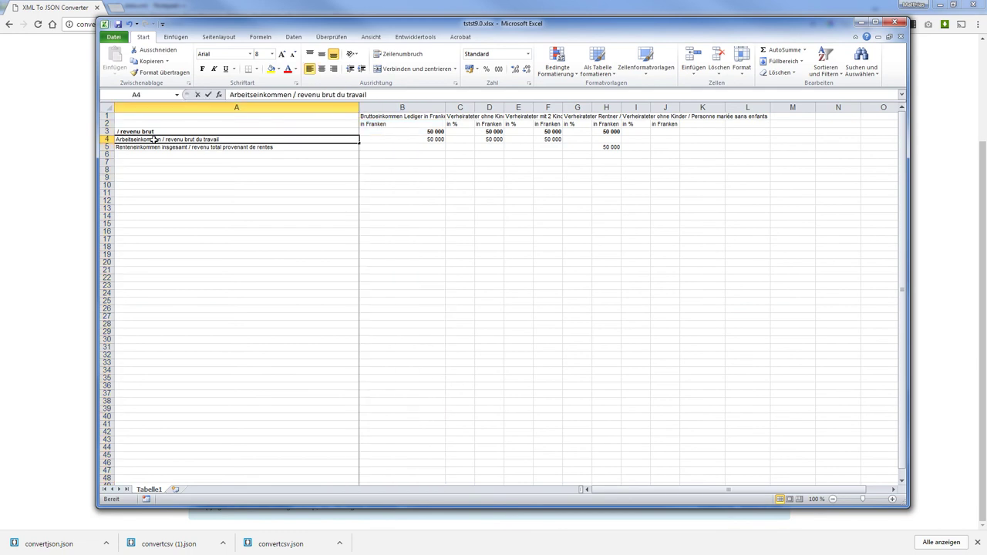
double_click(136, 139)
key("Delete")
left_click(465, 115)
double_click(465, 116)
left_click(446, 117)
key("ctrl+v")
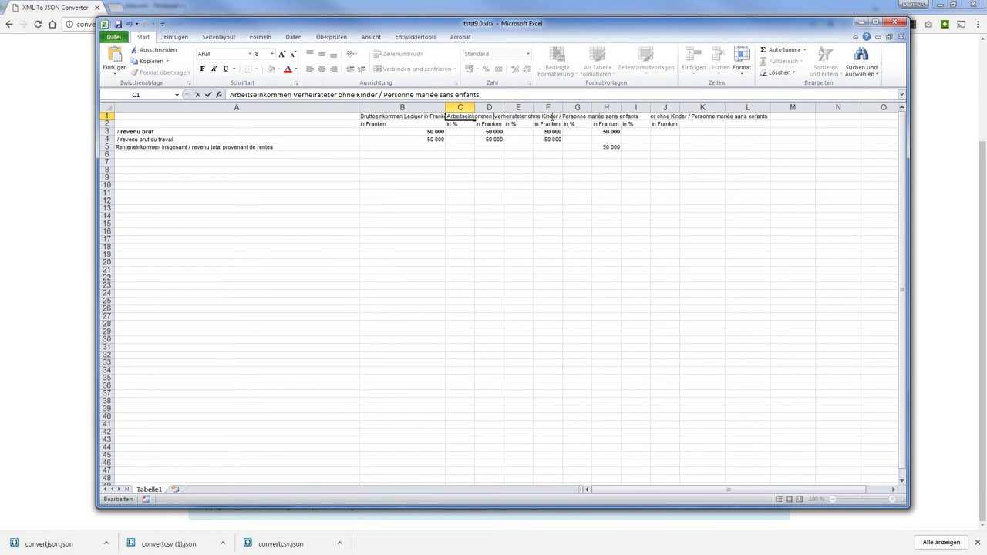
left_click_drag(559, 117, 640, 116)
key("Delete")
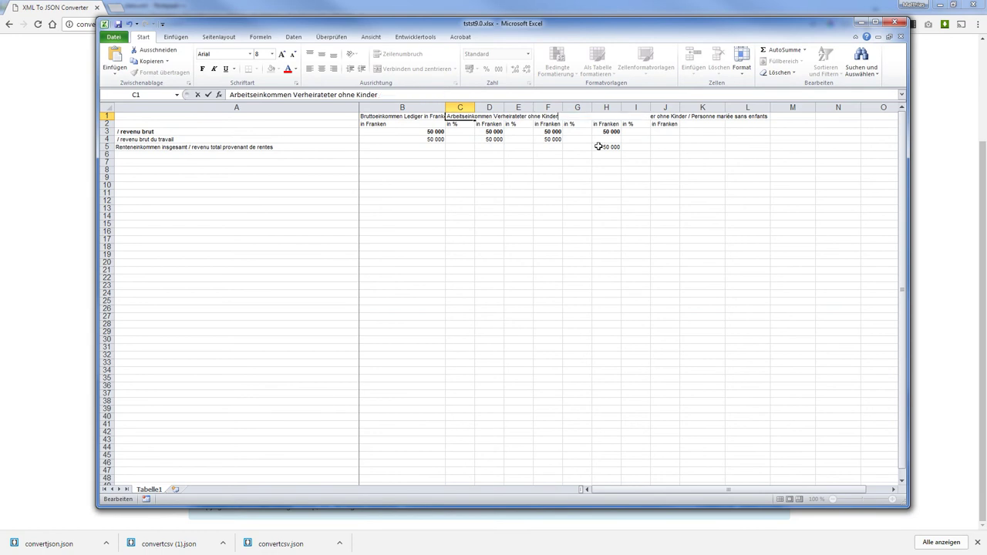
key("Return")
Move the "Arbeitseinkommen Verheirateter ohne Kinder" heading from C1 to D1 and delete the "in %" column C.
left_click(459, 117)
key("ctrl+x")
left_click(478, 117)
key("Return")
left_click(459, 108)
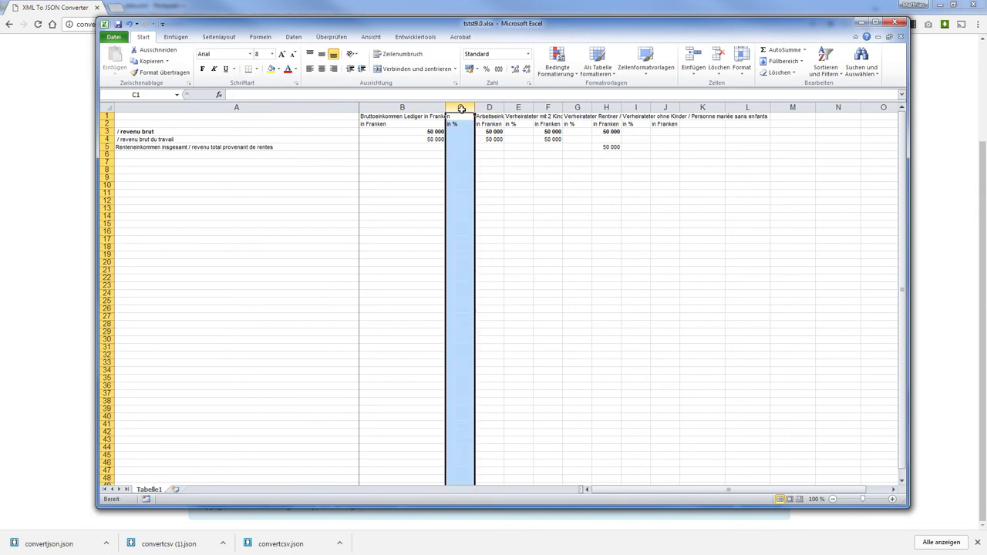
right_click(459, 107)
left_click(499, 188)
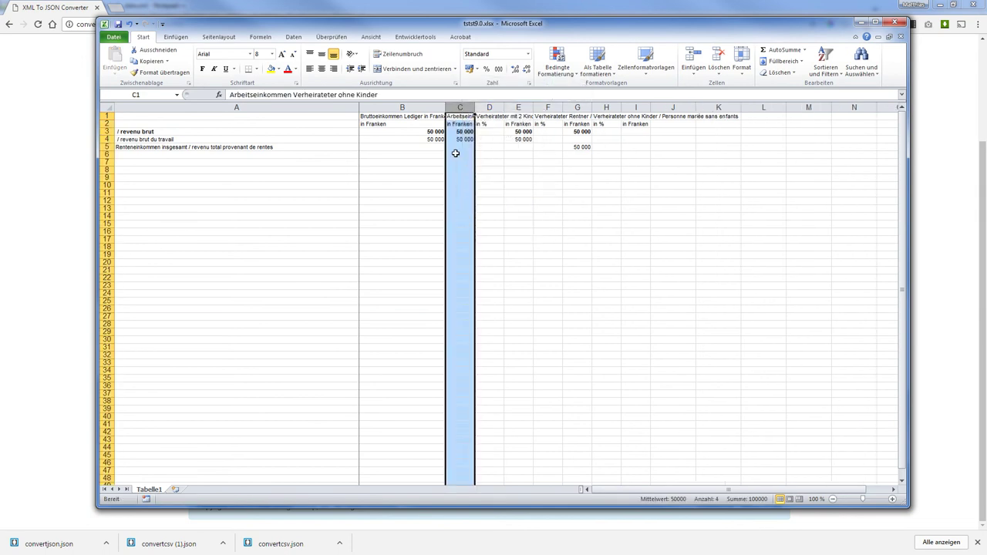
Widen column D so the "Verheirateter mit 2 Kindern" heading has more room.
left_click(455, 154)
left_click(490, 109)
left_click_drag(505, 107, 542, 107)
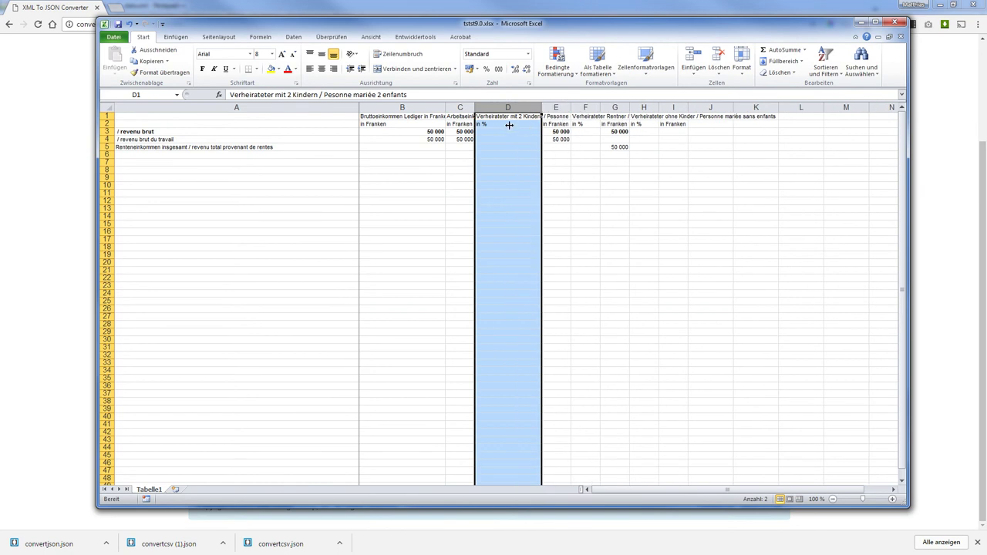
left_click(379, 131)
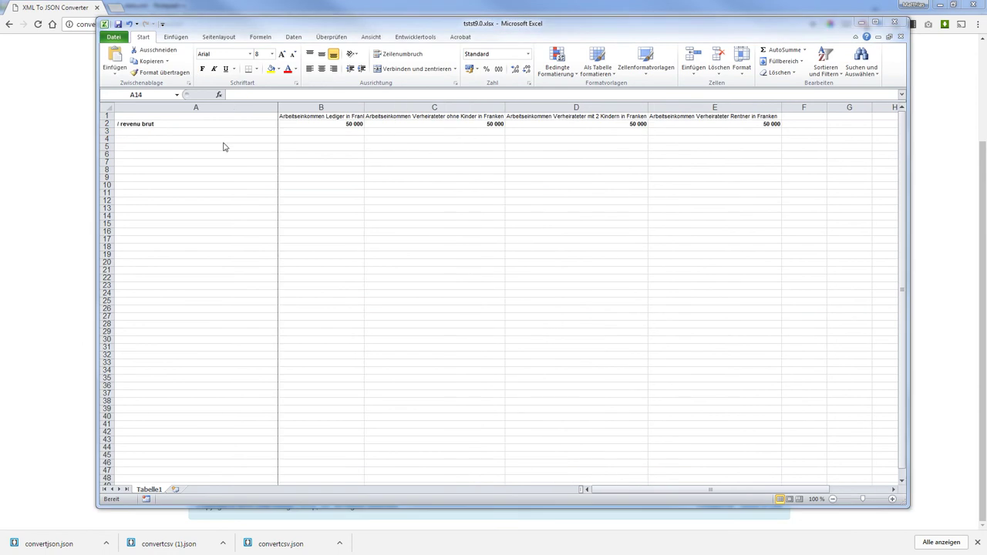
Delete column A with the remaining "/ revenu brut" row label.
left_click(249, 111)
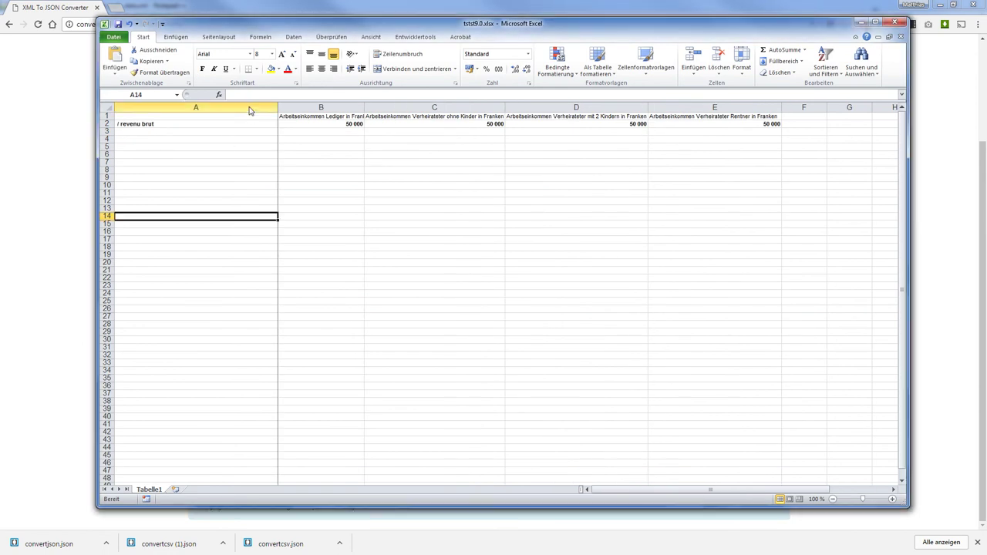
left_click(250, 108)
right_click(249, 109)
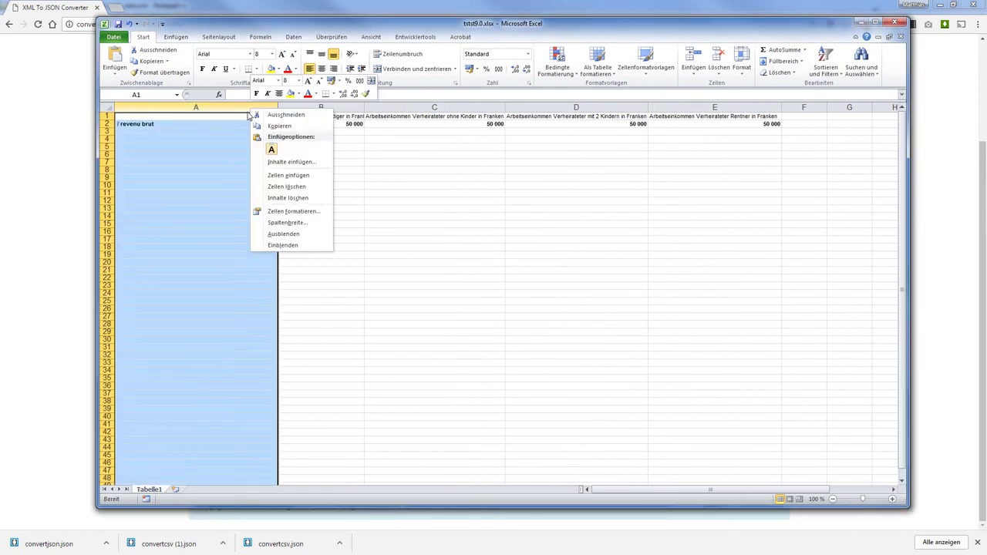
left_click(281, 186)
left_click(217, 147)
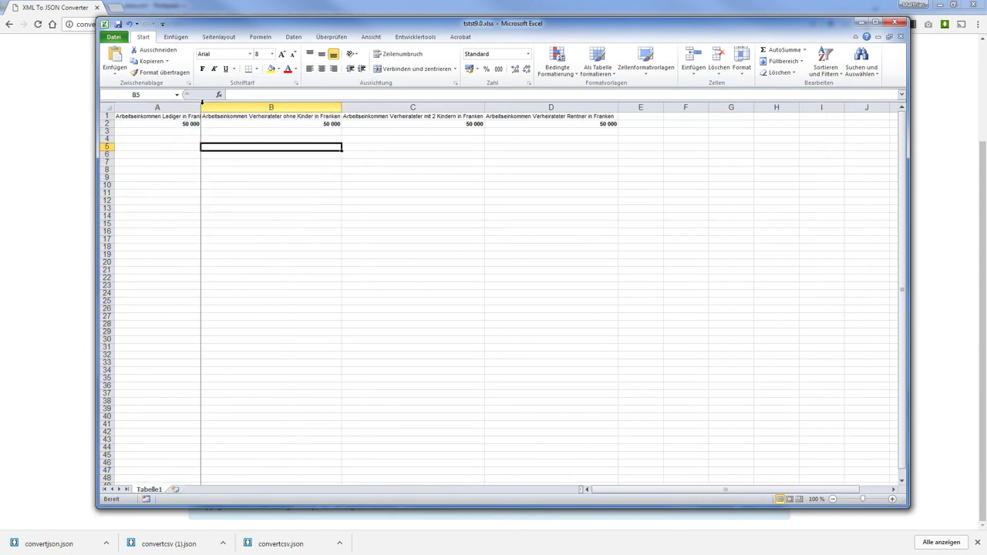
Fit column A's width to the "Arbeitseinkommen Lediger in Franken" heading and check the heading and the value below it.
double_click(201, 108)
left_click(204, 138)
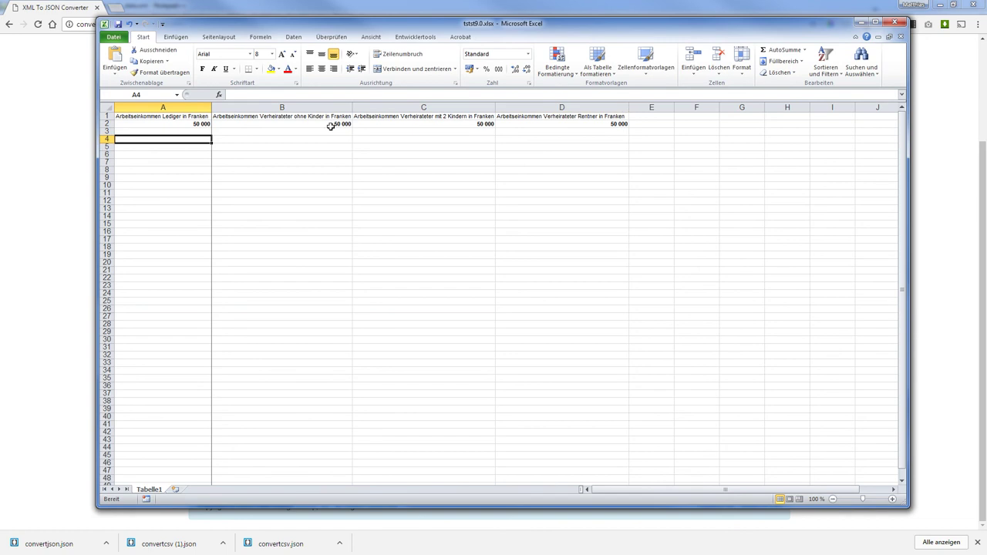
left_click(184, 116)
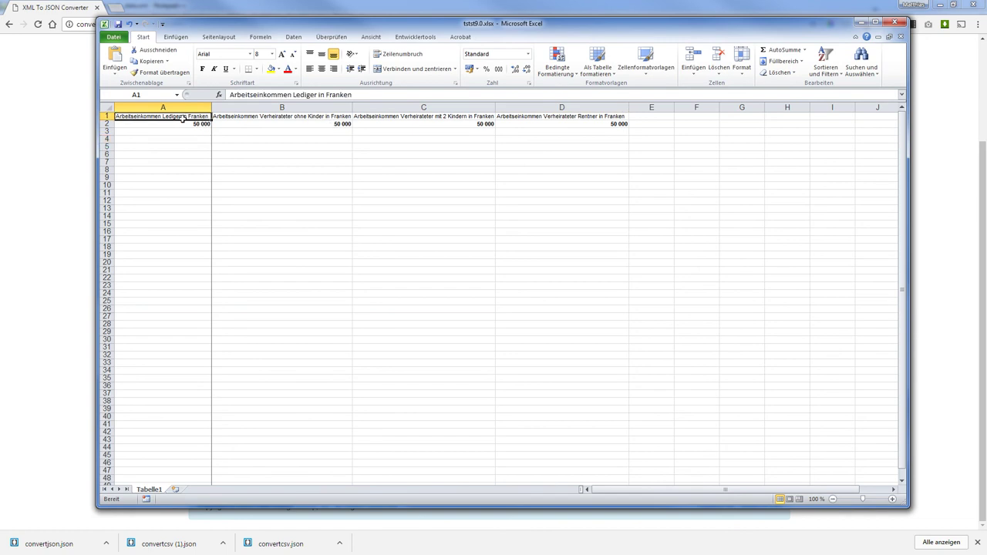
left_click(184, 124)
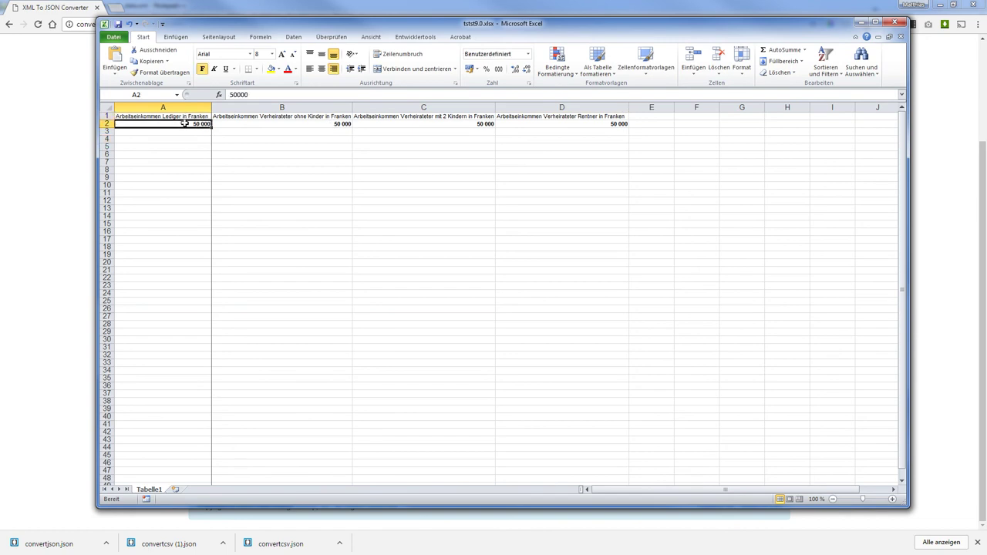
left_click(114, 37)
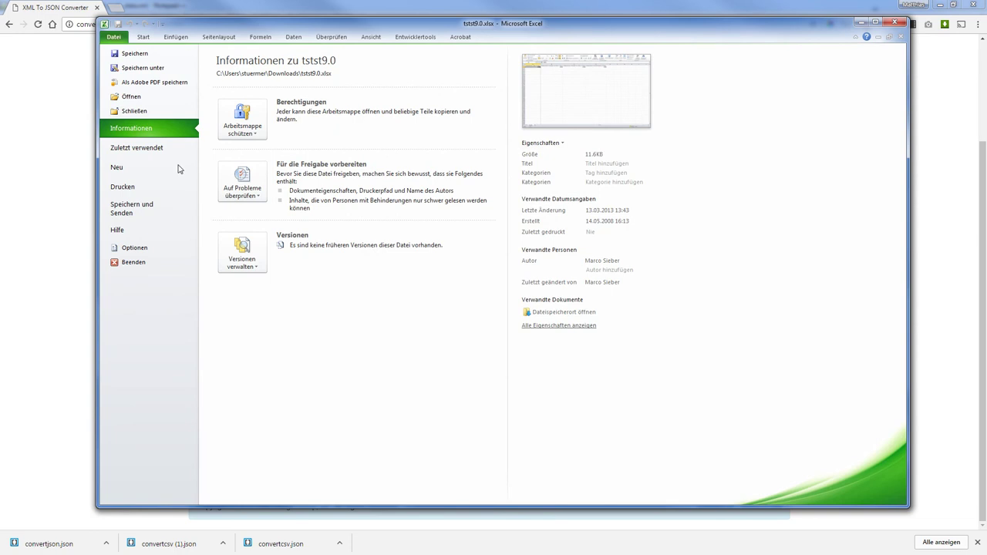
left_click(139, 210)
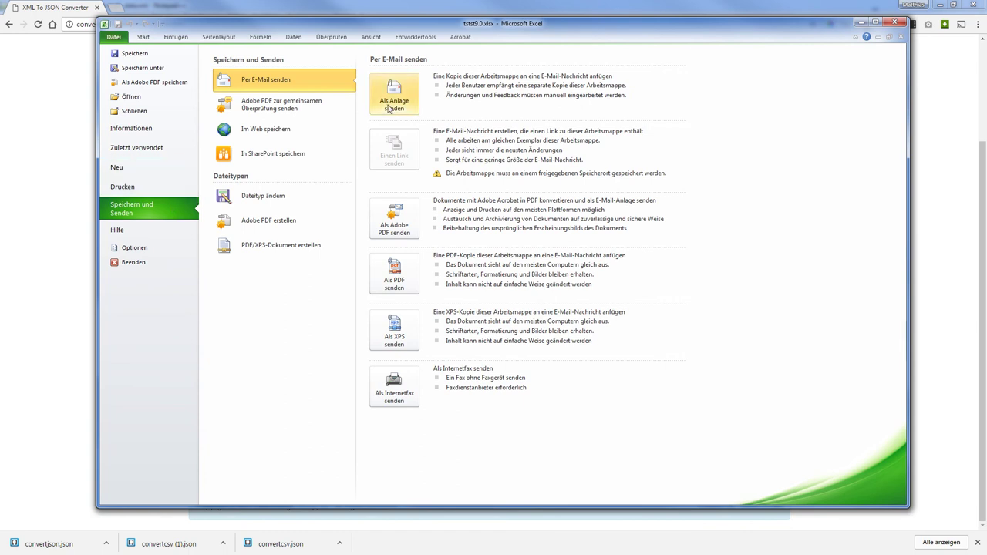
key("Escape")
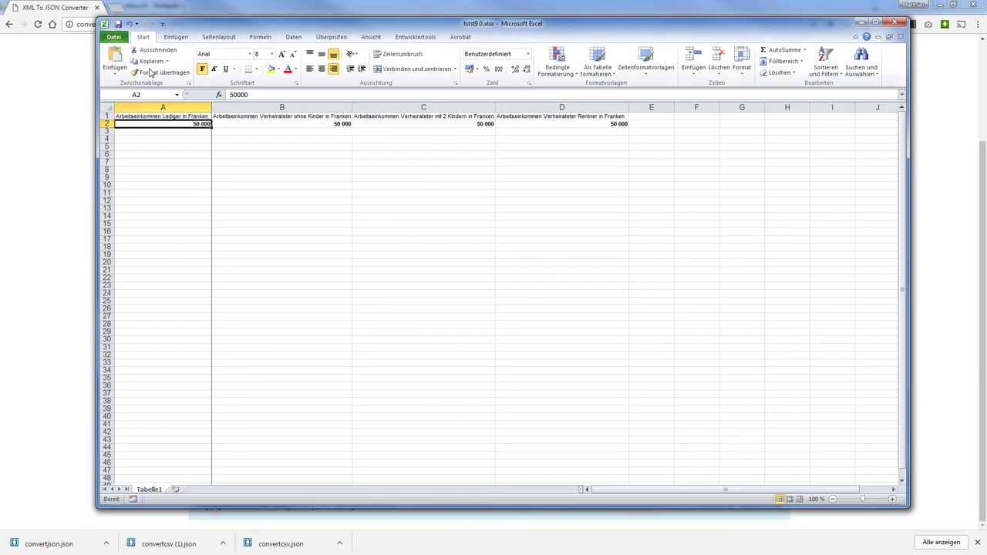
Save the sheet in the Downloads folder as tstst9.0.csv in CSV (MS-DOS) format and close it without saving again.
key("F12")
left_click(209, 311)
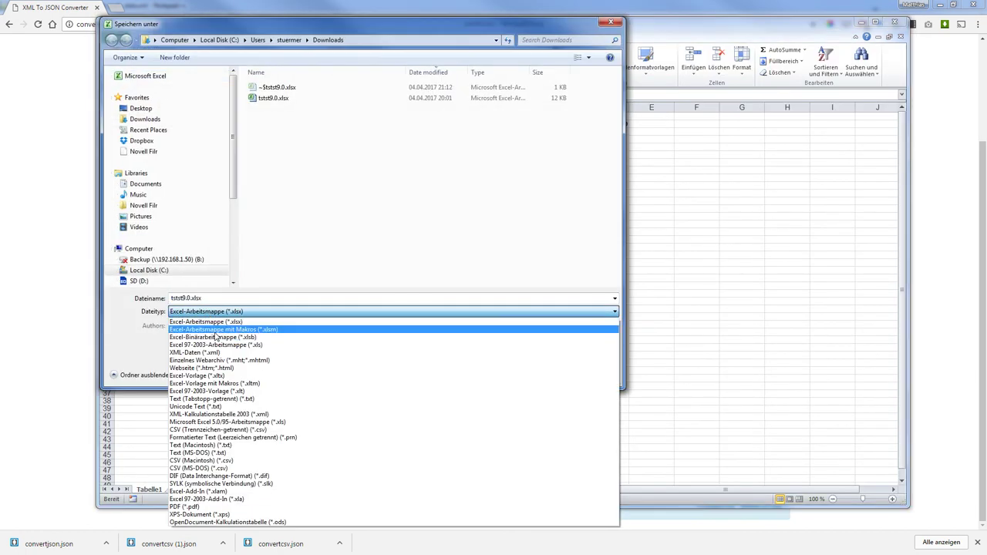
left_click(228, 468)
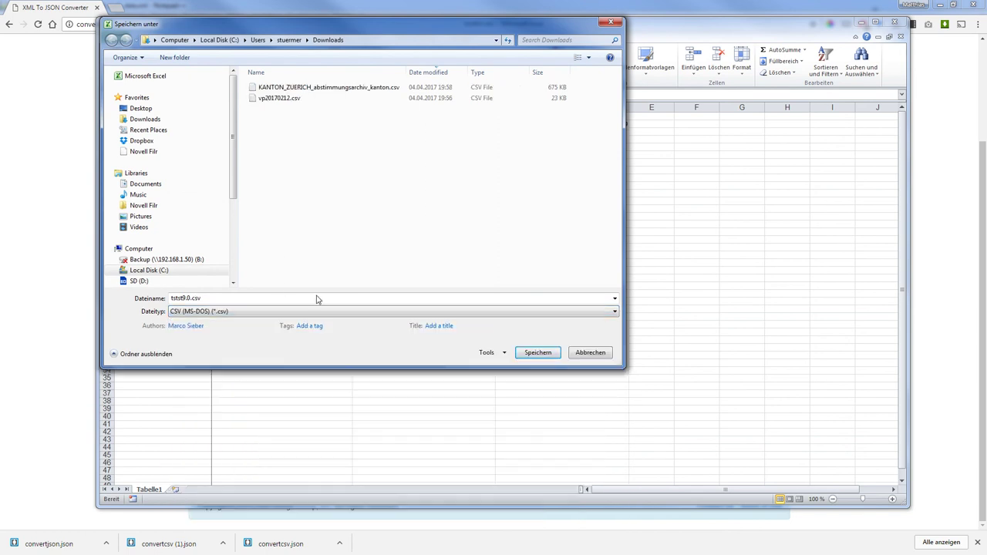
left_click(537, 353)
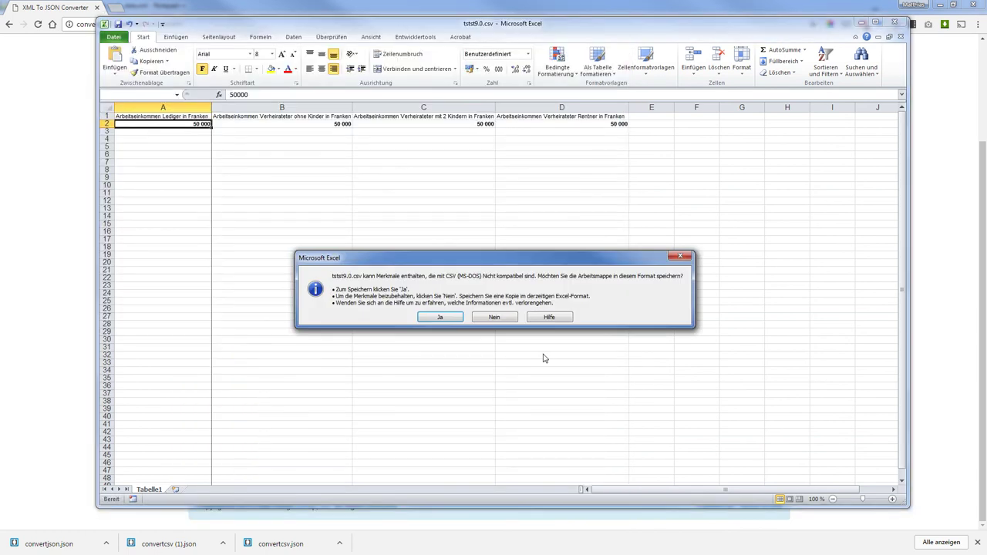
left_click(436, 319)
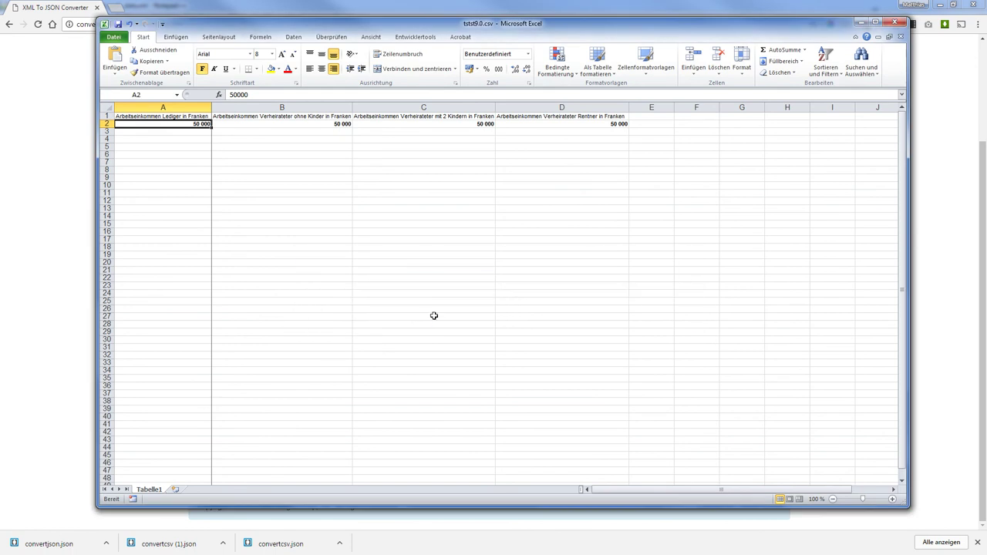
left_click(895, 22)
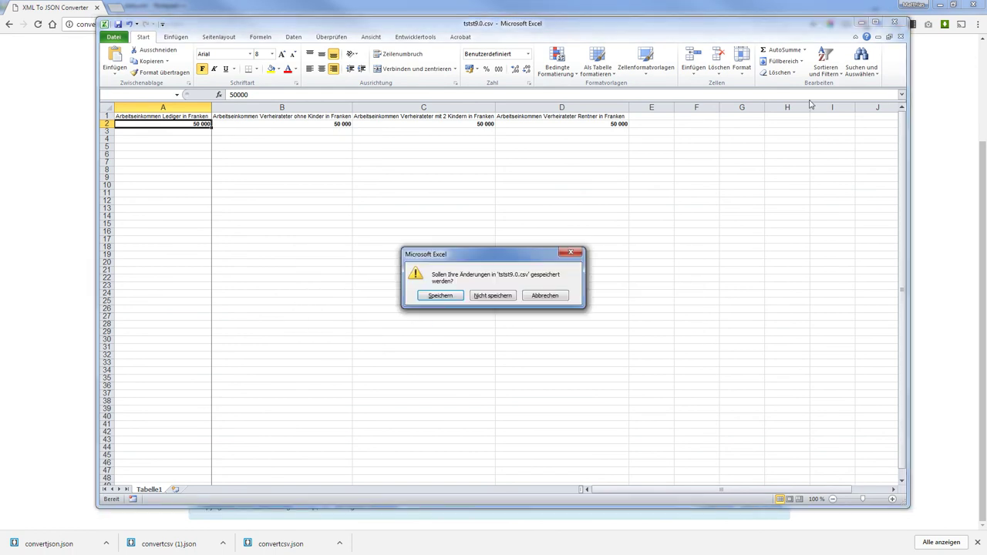
left_click(501, 297)
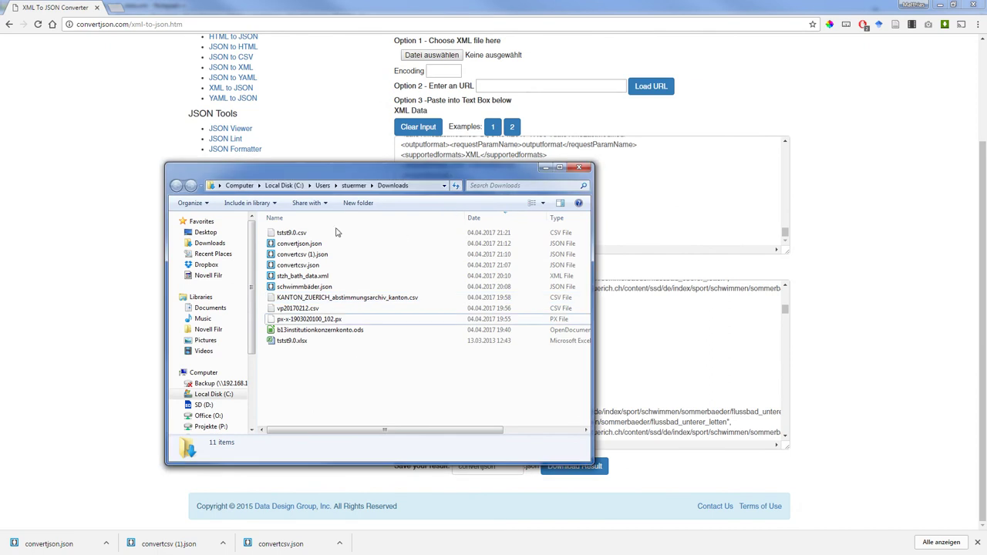
Open tstst9.0.csv from the Downloads folder in Notepad++ and select its text.
left_click(298, 235)
right_click(299, 235)
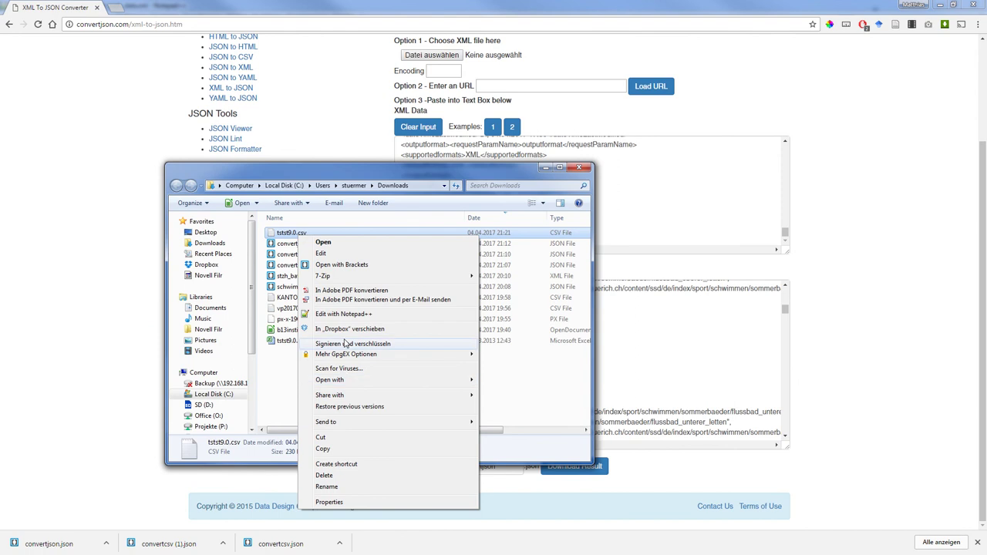
left_click(343, 314)
left_click_drag(339, 295, 11, 19)
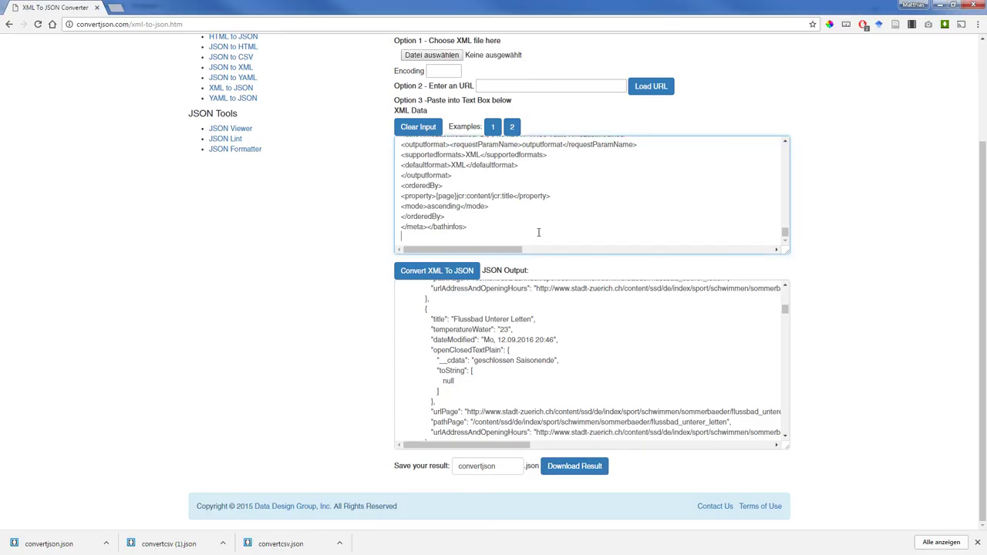
Switch to the browser and open the CSV to JSON converter from the XML to JSON page.
key("ctrl+a")
scroll(320, 288, "up", 2)
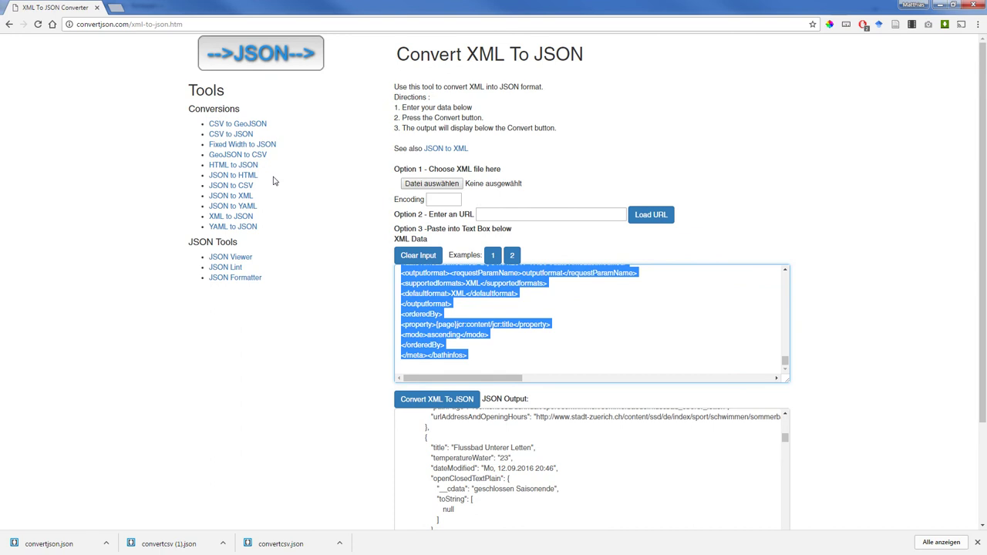
left_click(214, 136)
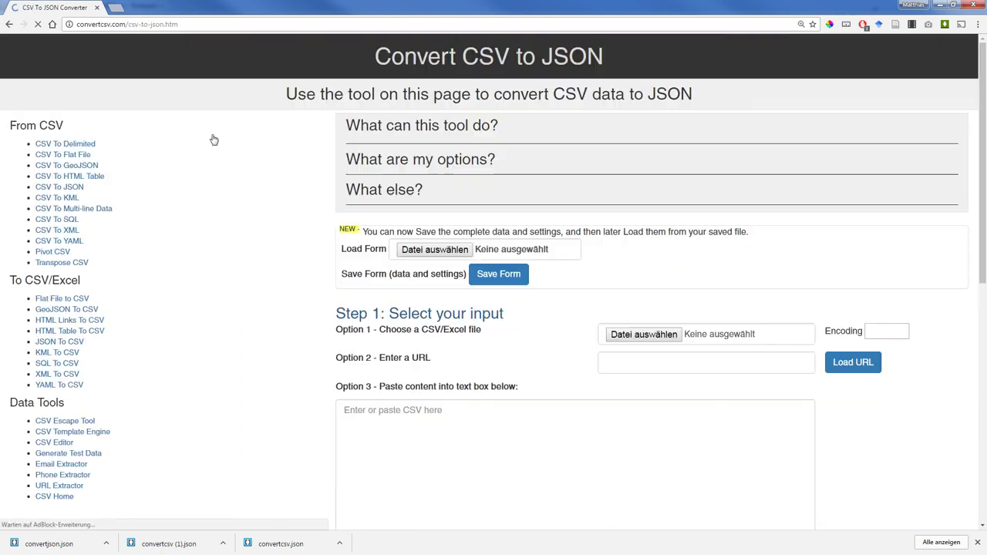
scroll(270, 386, "down", 2)
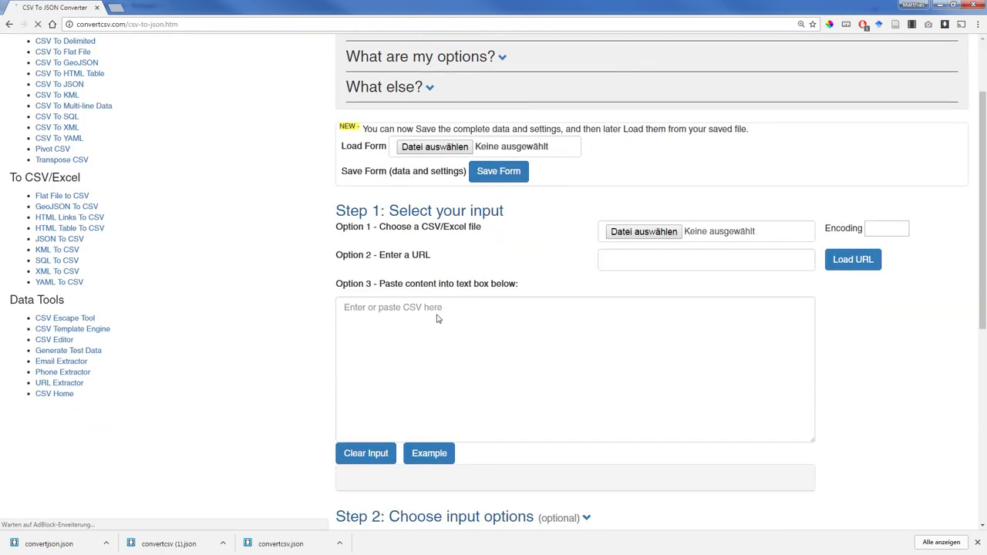
Clear the old CSV data from the converter's input and paste the copied tstst9.0.csv text instead.
left_click(433, 310)
key("ctrl+v")
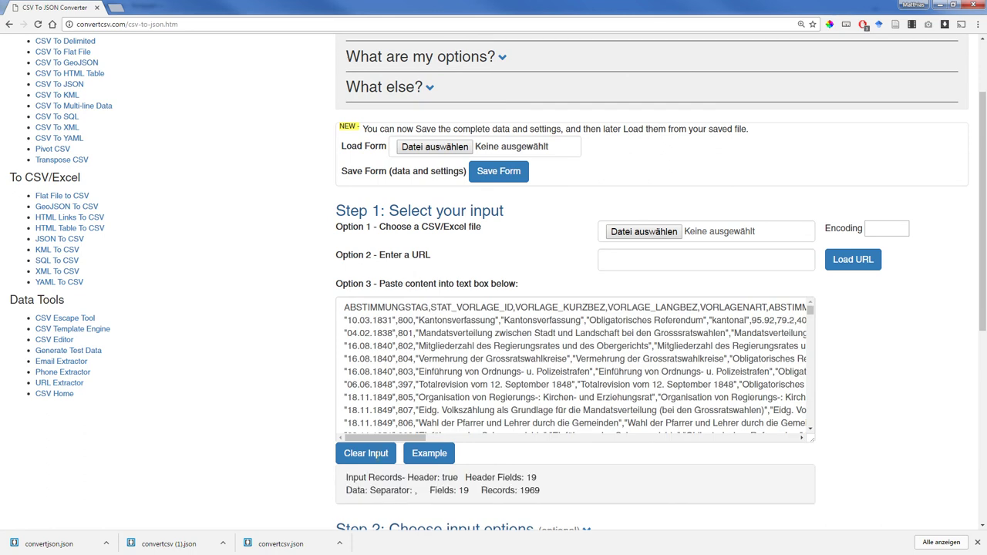
left_click(378, 454)
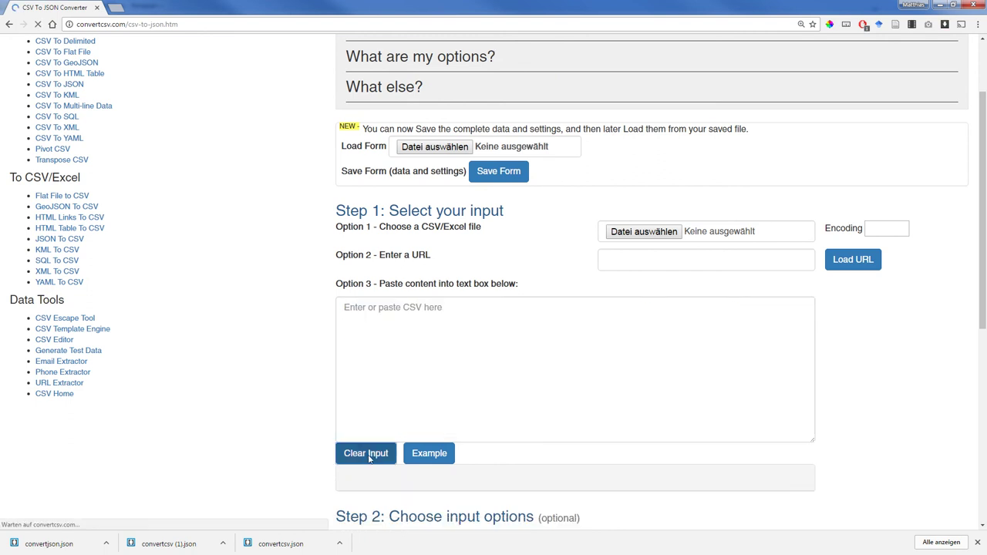
left_click(372, 312)
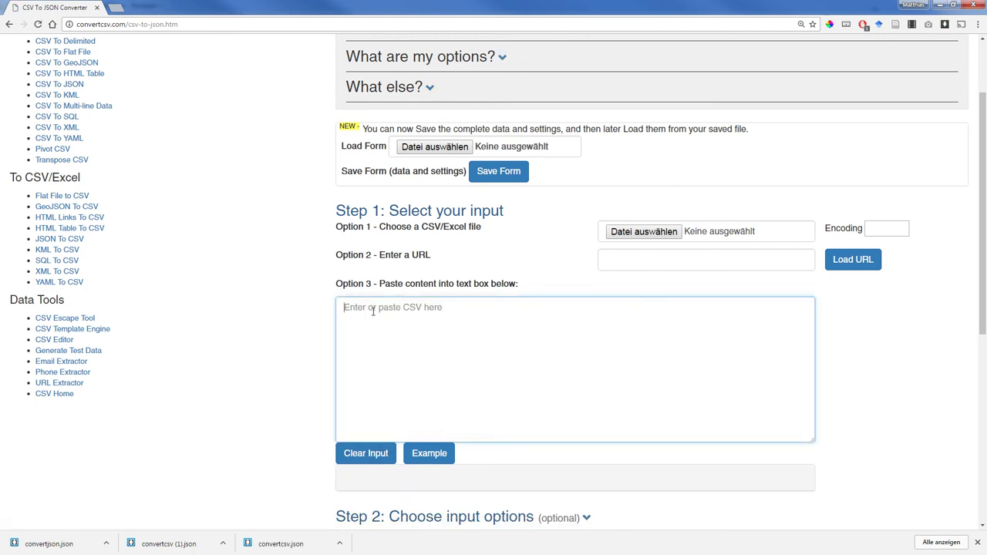
key("ctrl+v")
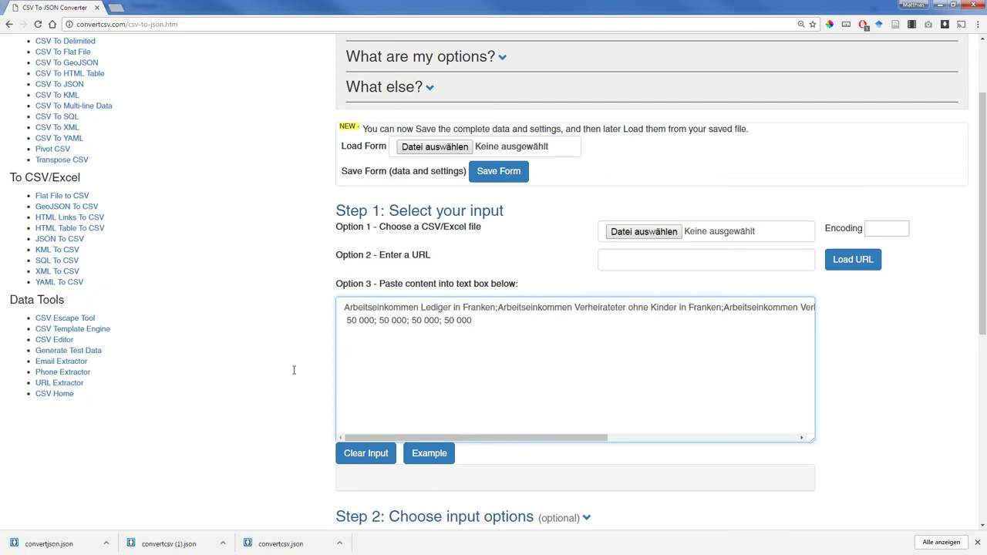
Convert the pasted CSV to JSON and check the result for spaces in front of the values.
scroll(291, 399, "down", 2)
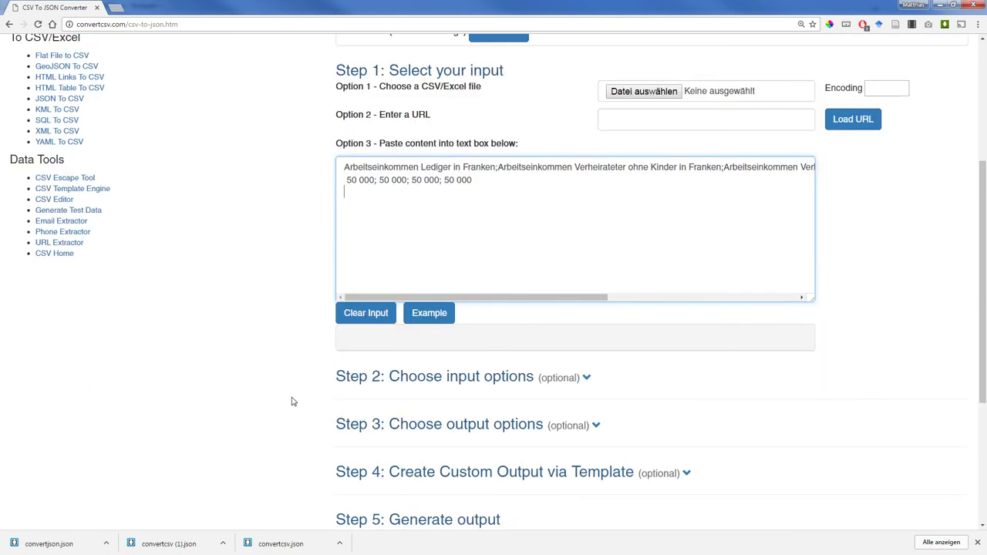
scroll(292, 401, "down", 3)
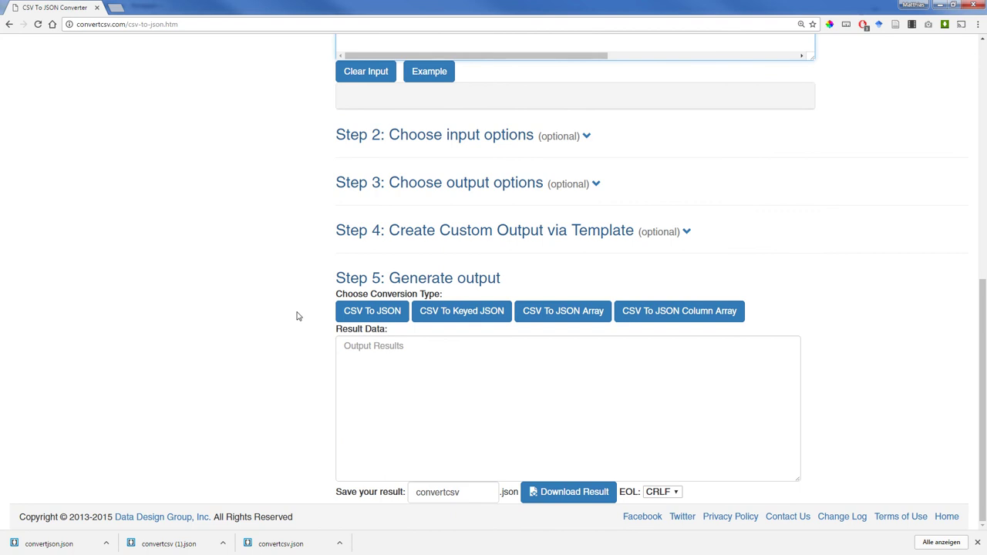
left_click(386, 317)
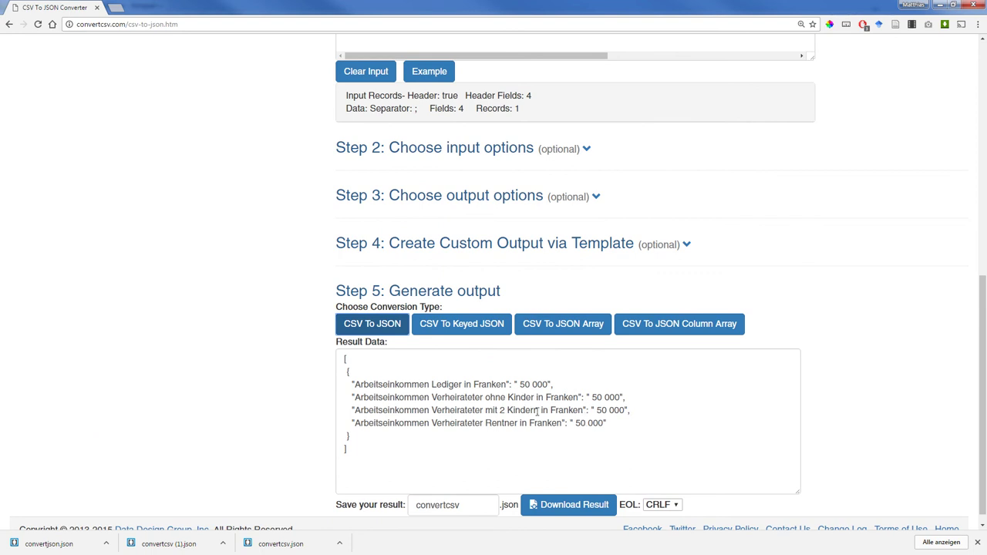
left_click(592, 397)
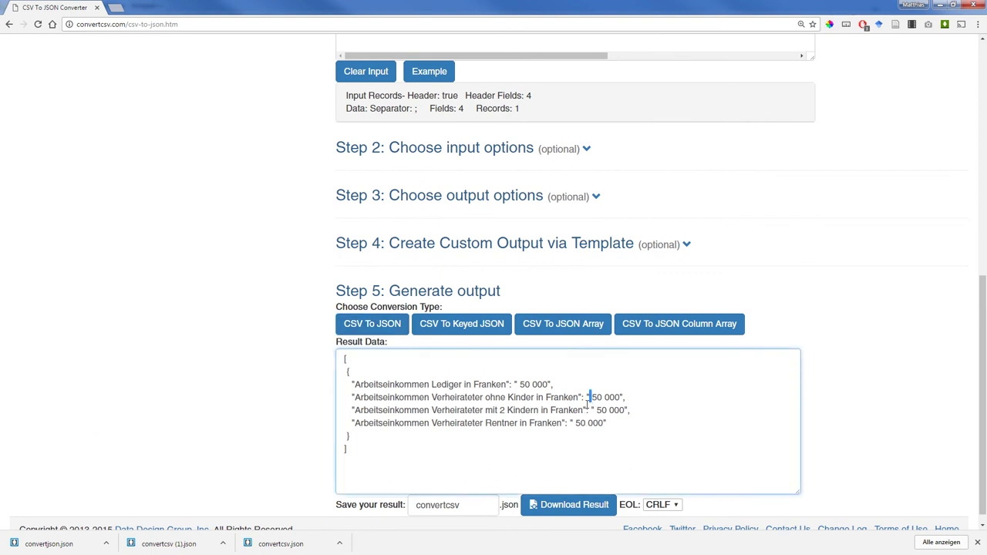
Enable Trim Left, Trim Right and Crunch Spaces for all four fields in the output options and regenerate the JSON.
left_click(595, 196)
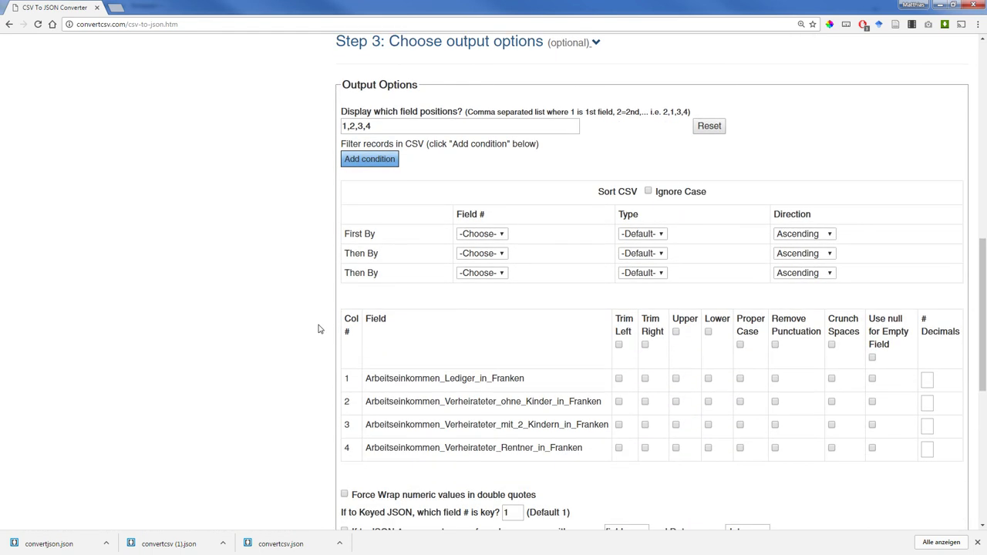
left_click(646, 345)
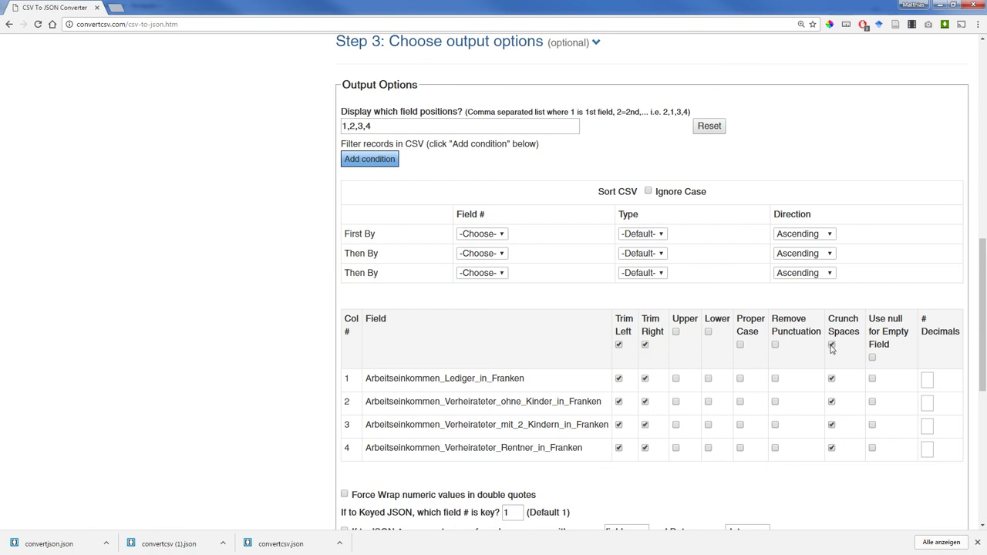
scroll(831, 349, "down", 6)
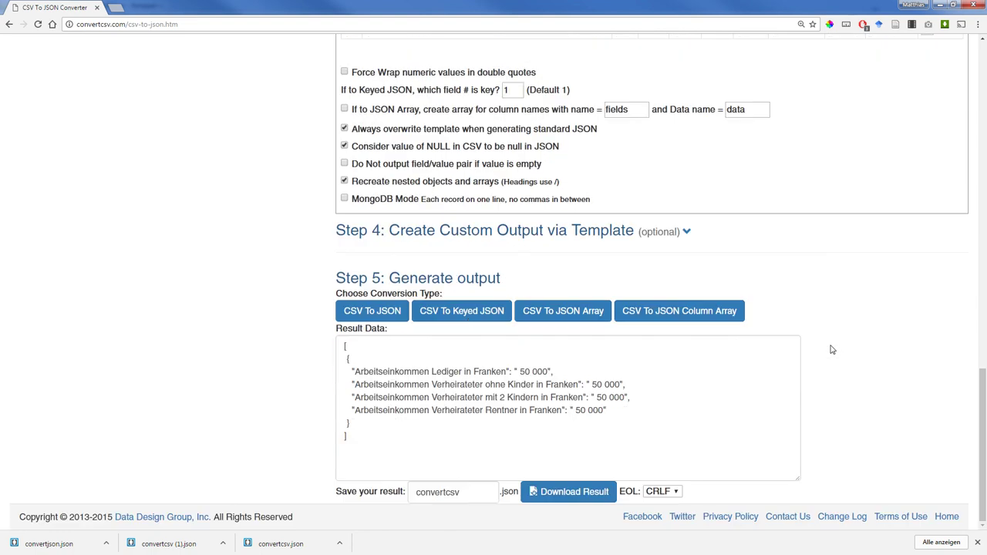
left_click(364, 316)
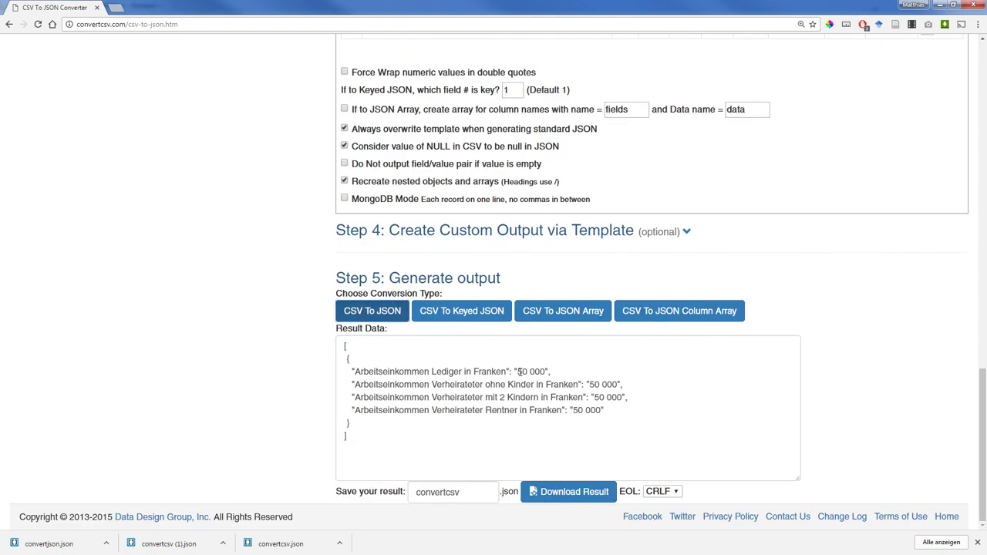
scroll(852, 311, "up", 3)
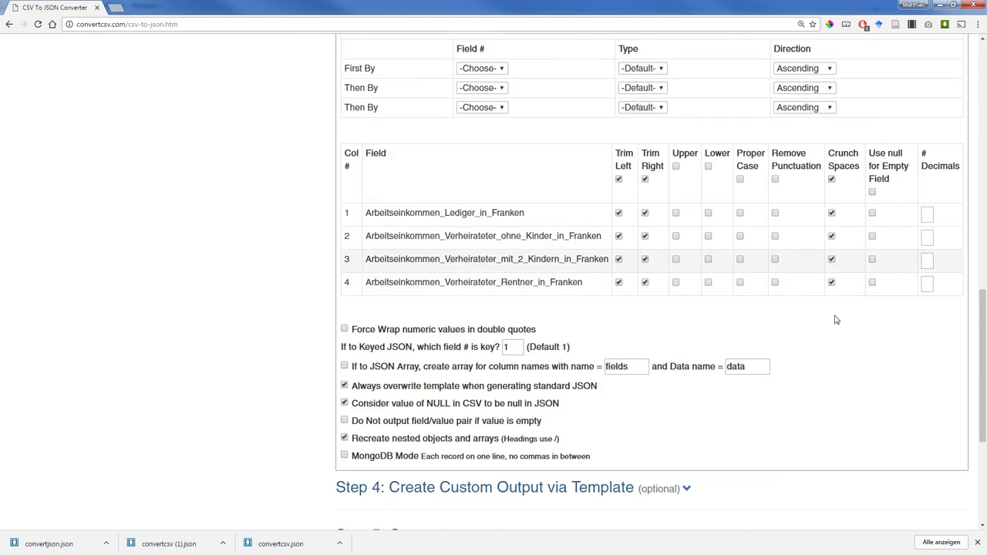
scroll(844, 359, "down", 3)
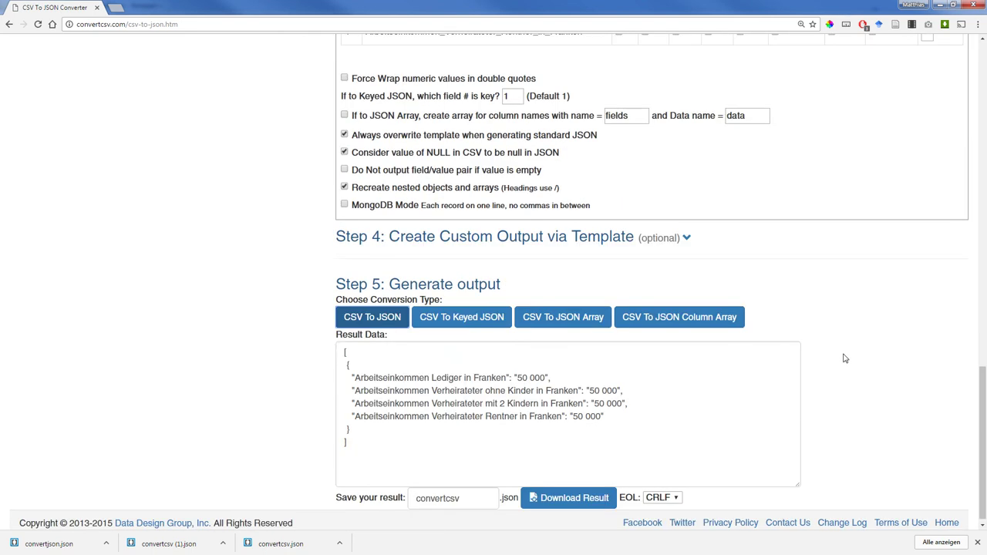
Change all four values in the JSON result to 50000 without the inner space and download the result under the name convertcsv.
left_click(606, 383)
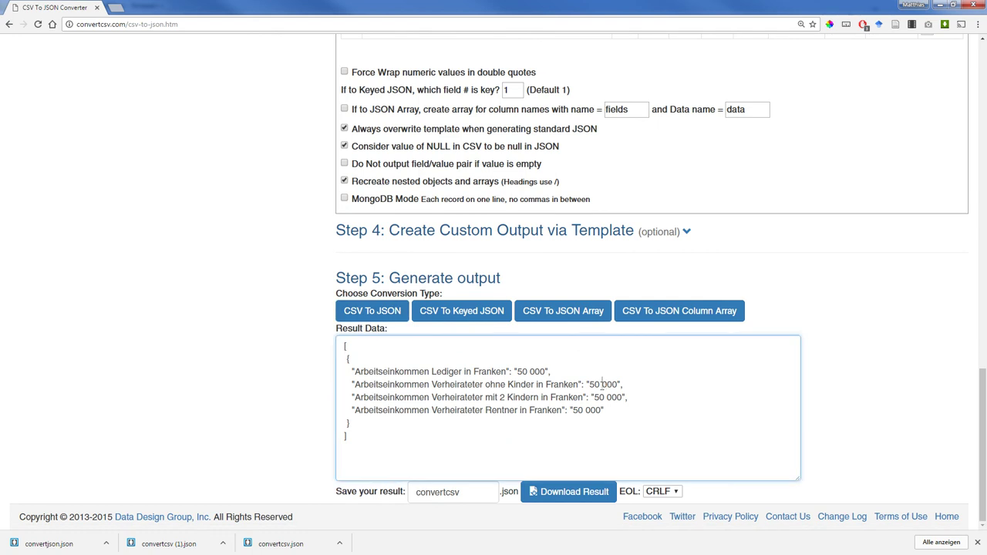
key("BackSpace")
key("Down")
key("Delete")
key("Down")
key("Left")
key("Left")
key("Left")
key("BackSpace")
left_click(531, 373)
key("BackSpace")
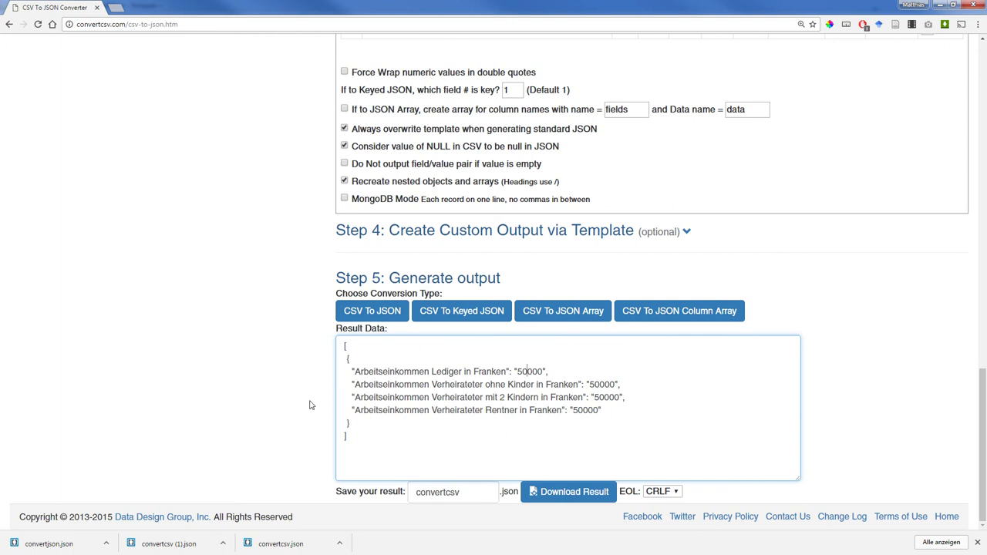
left_click(571, 491)
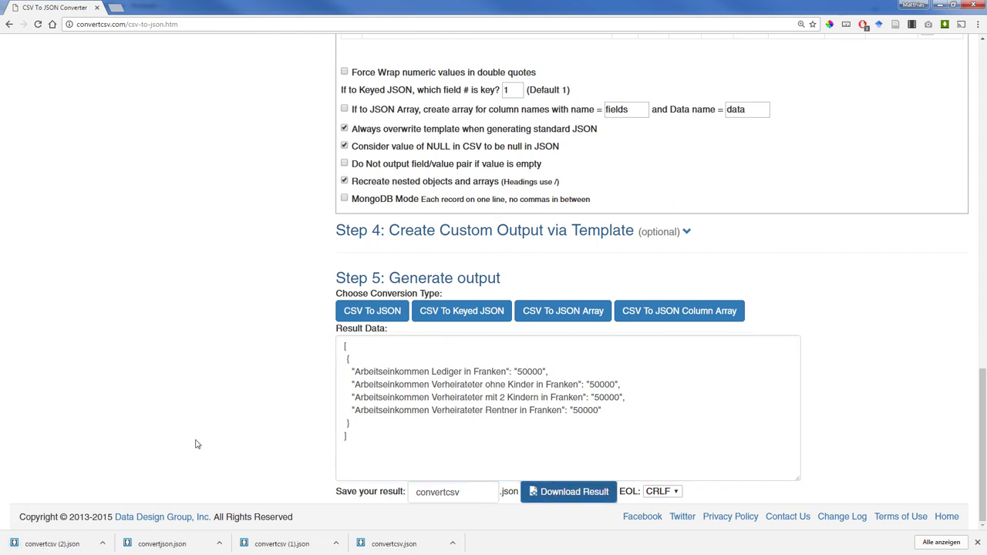